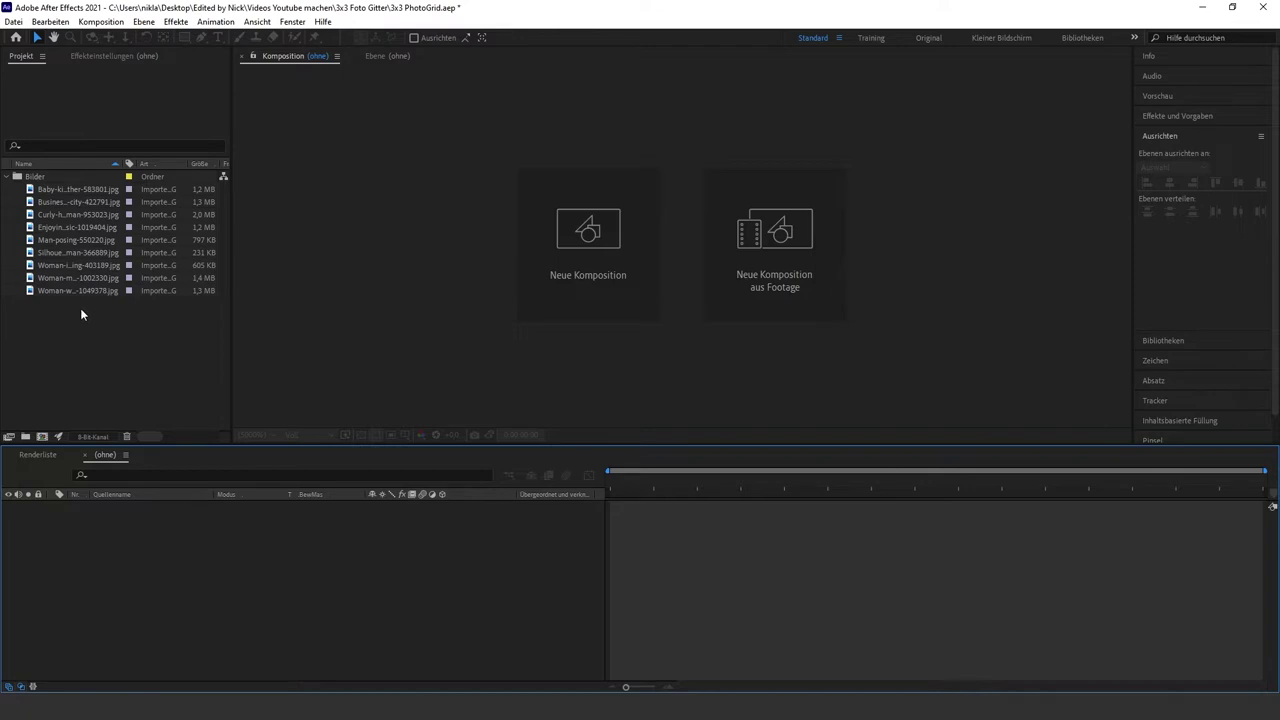
# Create a new 1920×1080 composition named Main
pyautogui.moveTo(81, 314); pyautogui.dragTo(70, 190)
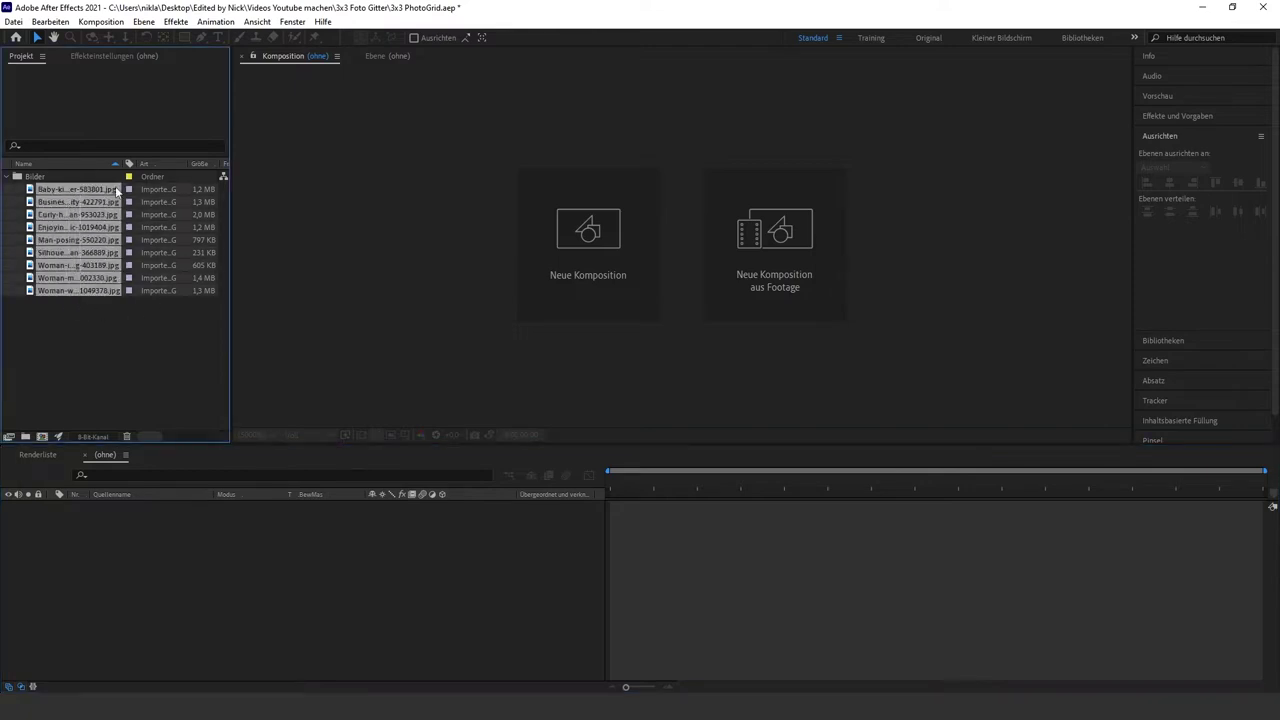
pyautogui.click(126, 358)
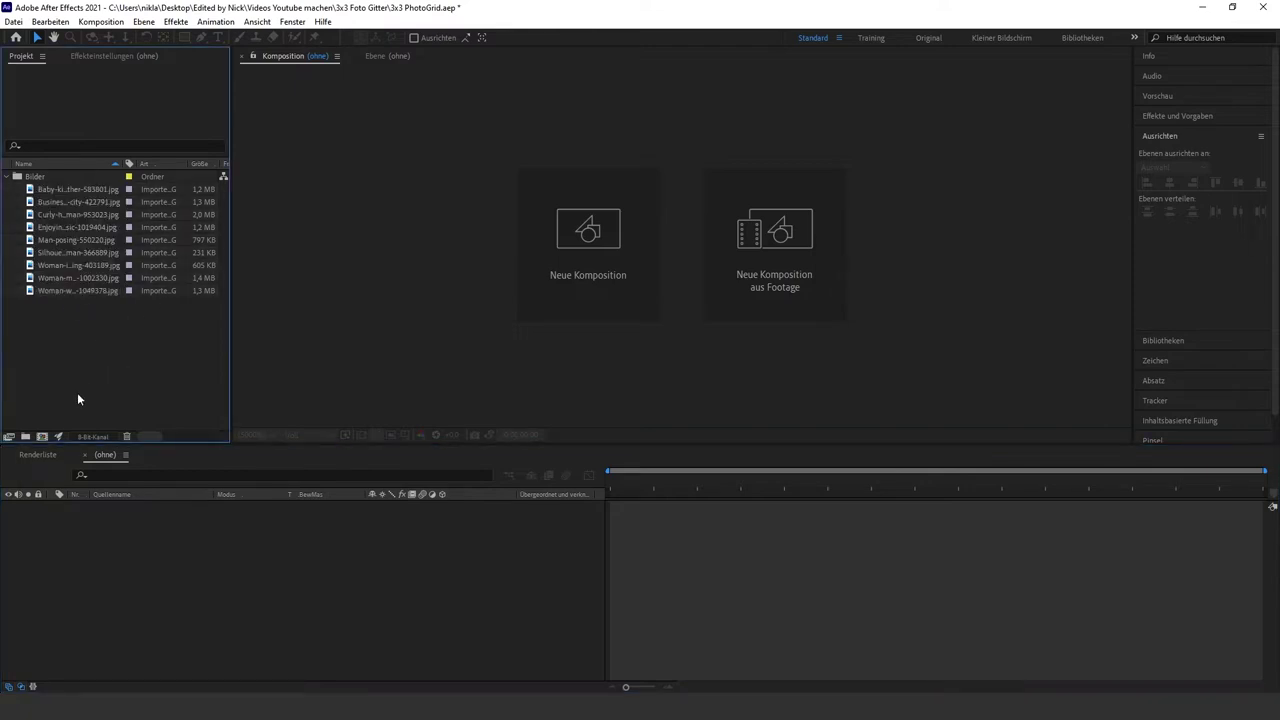
pyautogui.click(41, 437)
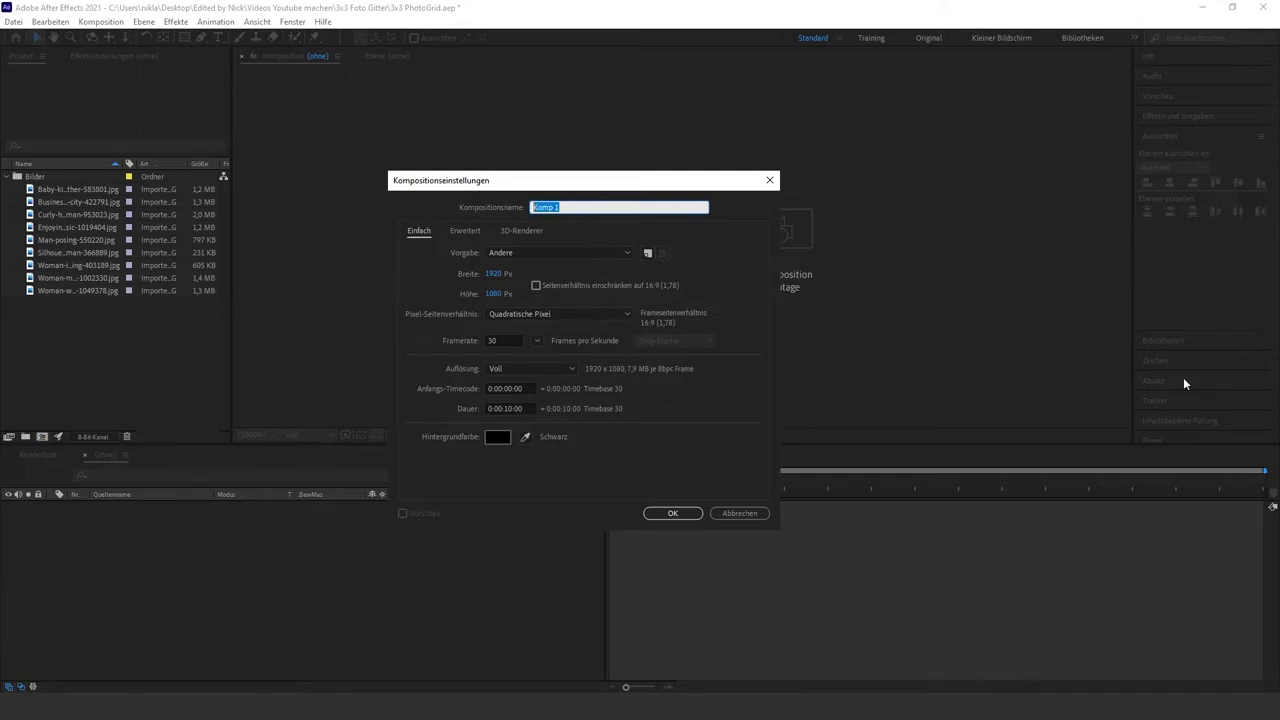
pyautogui.write('Main')
pyautogui.press('Return')
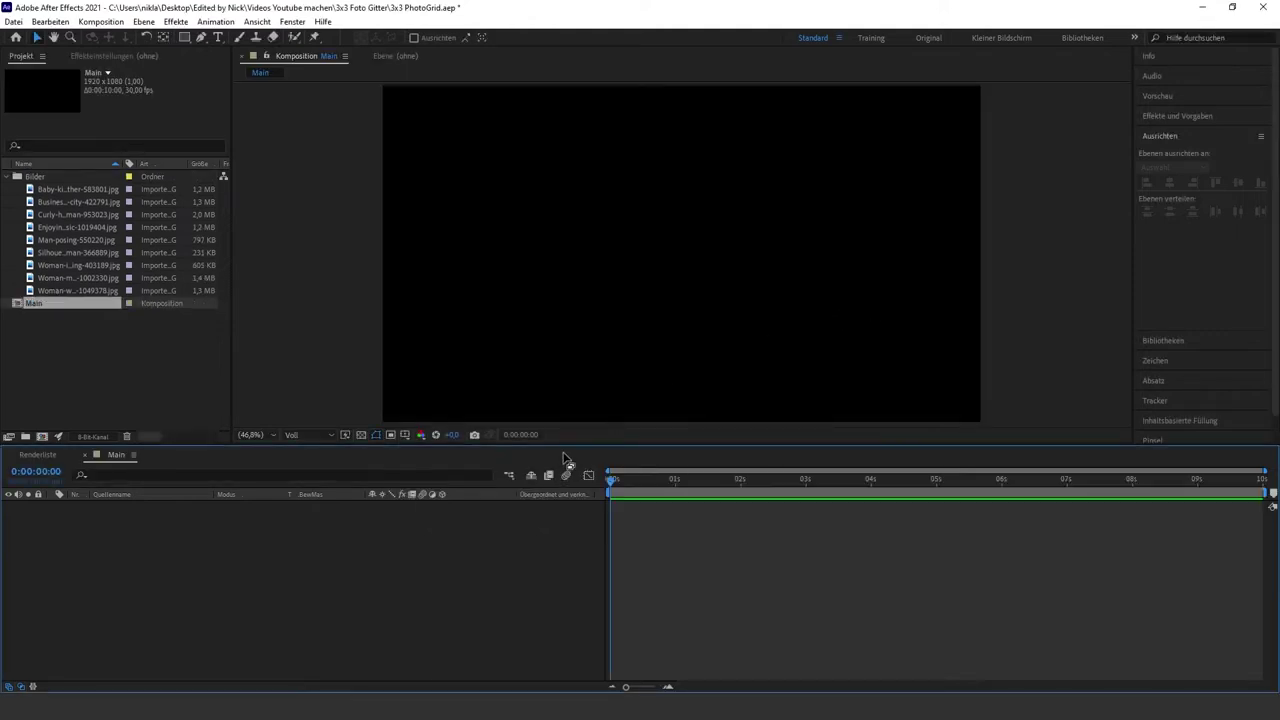
# Add a full-frame white solid layer to Main
pyautogui.rightClick(194, 526)
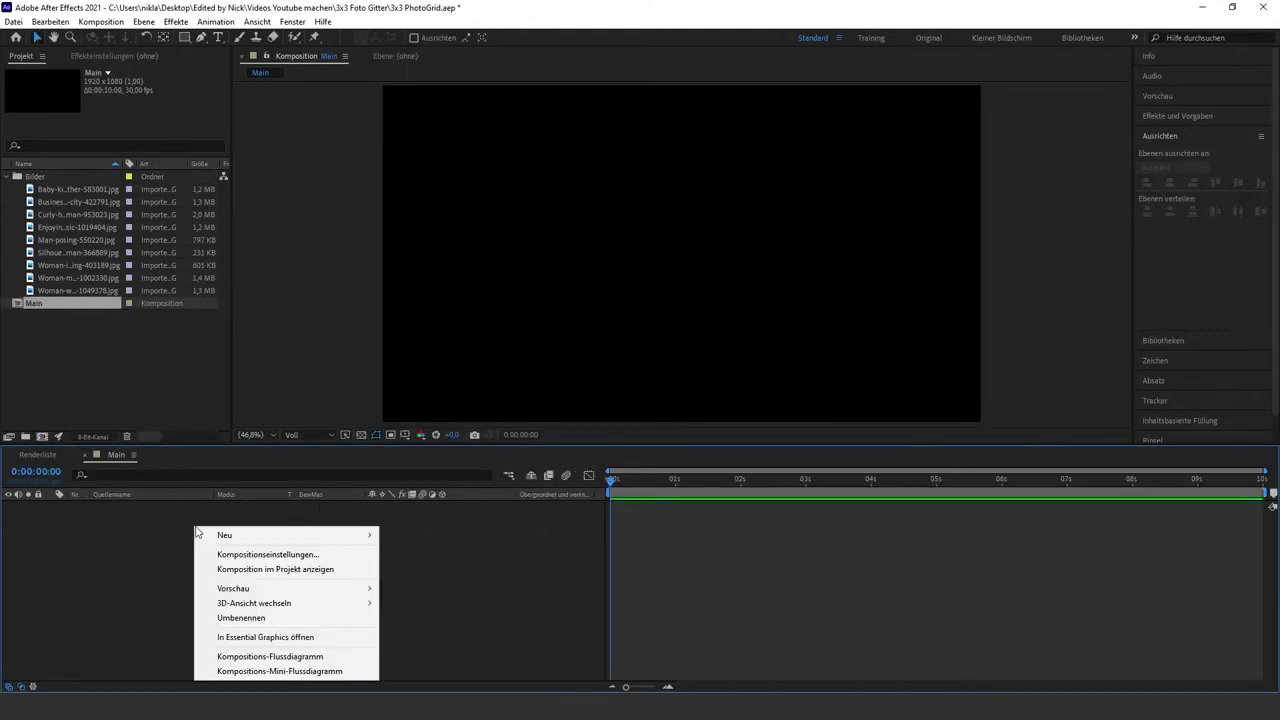
pyautogui.moveTo(228, 540)
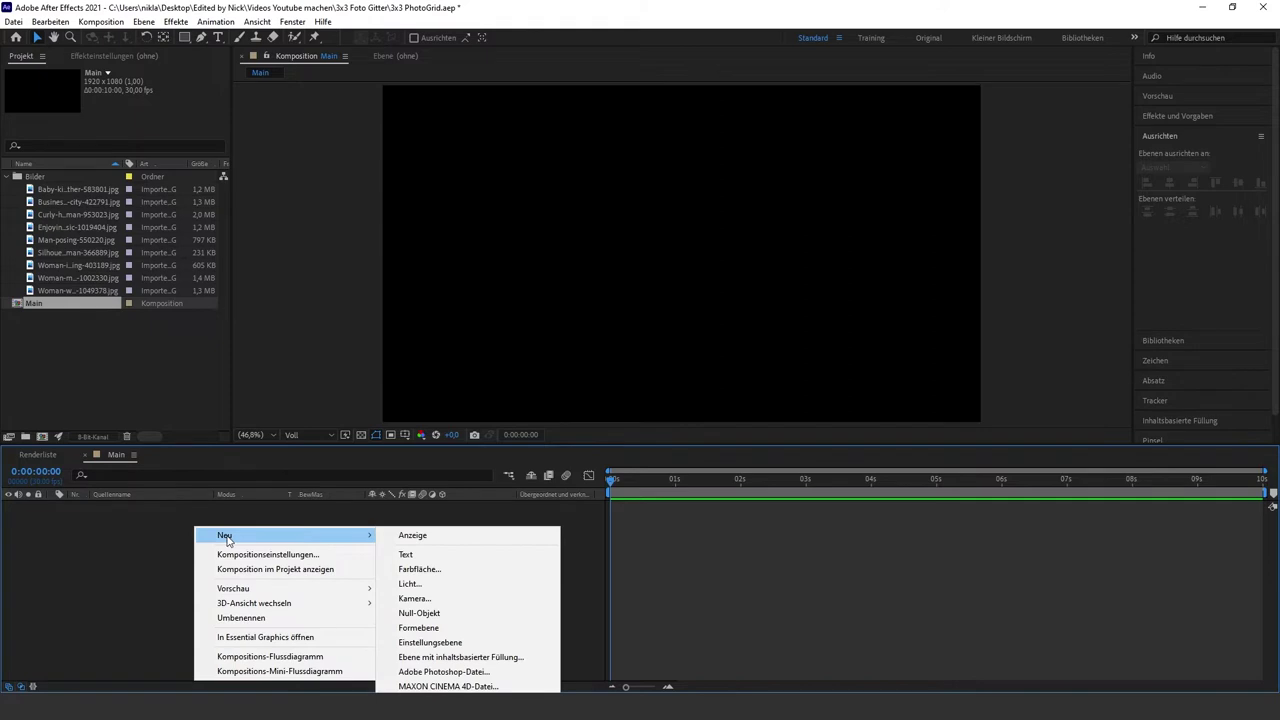
pyautogui.click(441, 569)
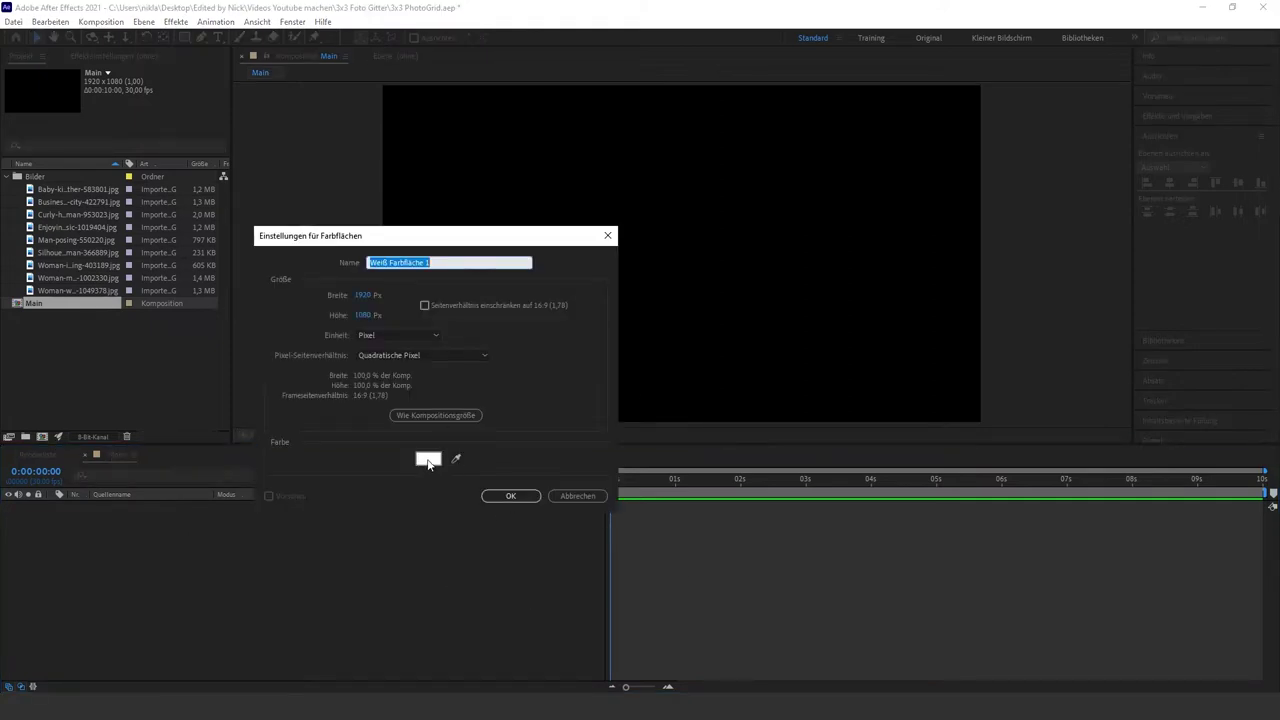
pyautogui.click(510, 496)
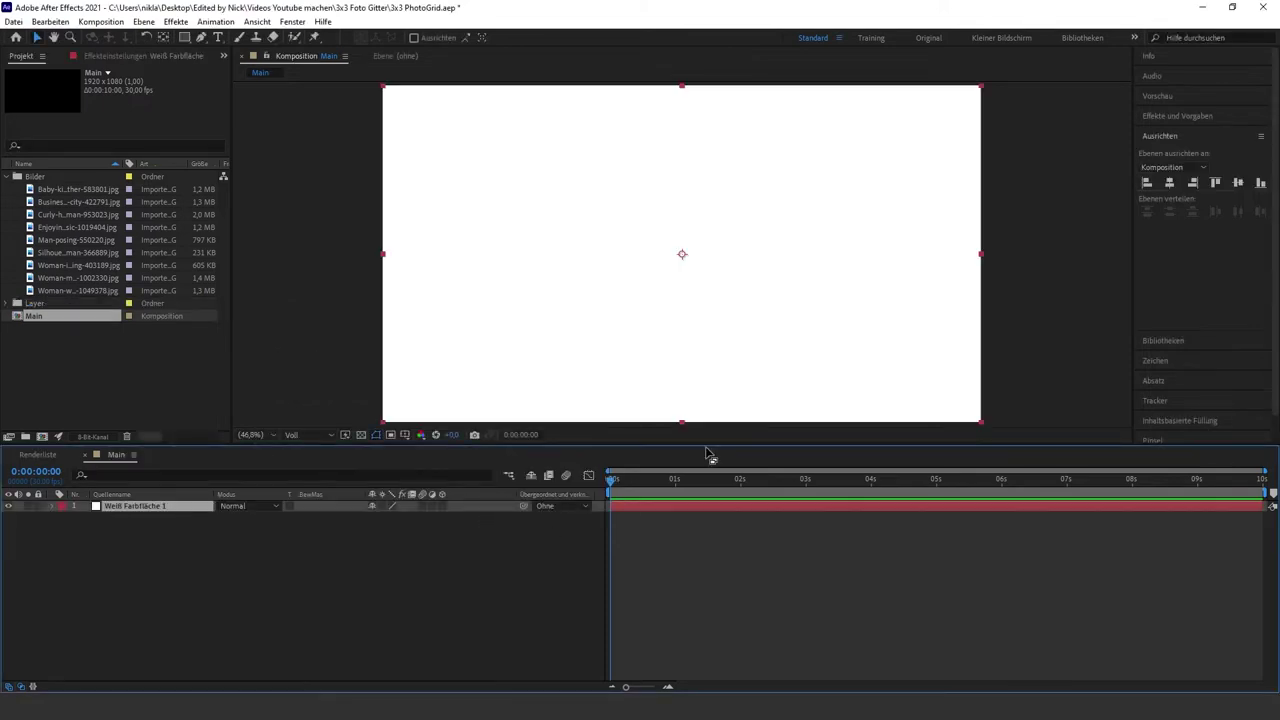
# Place the photo of the woman with a beer into the Main timeline
pyautogui.click(255, 534)
pyautogui.click(70, 290)
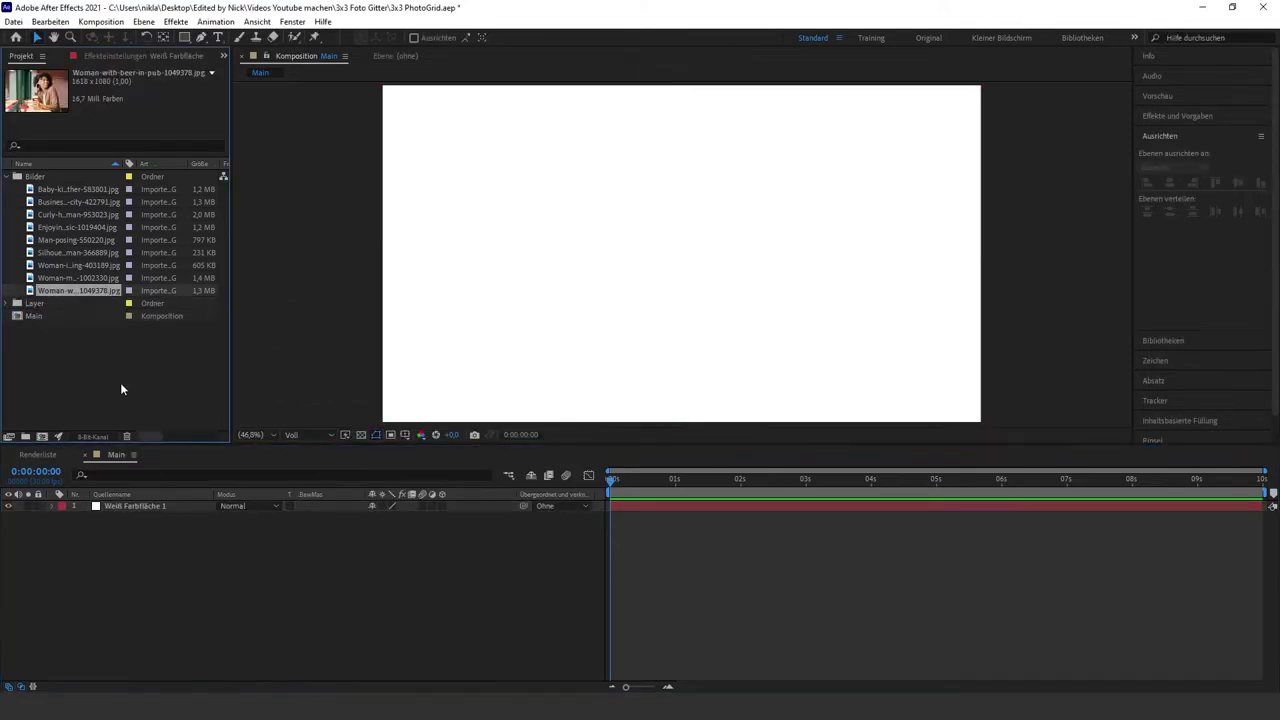
pyautogui.moveTo(71, 294); pyautogui.dragTo(126, 508)
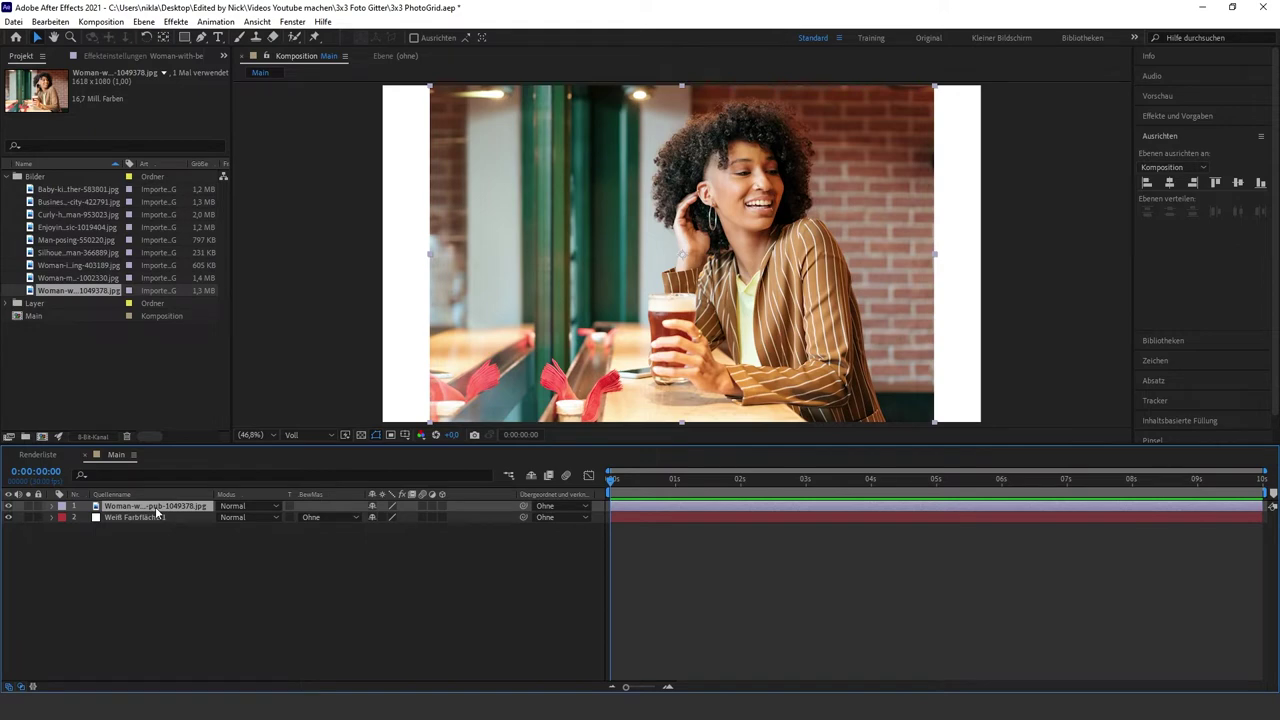
# Precompose the photo layer, moving all attributes, into a new composition named Bild 1
pyautogui.rightClick(157, 512)
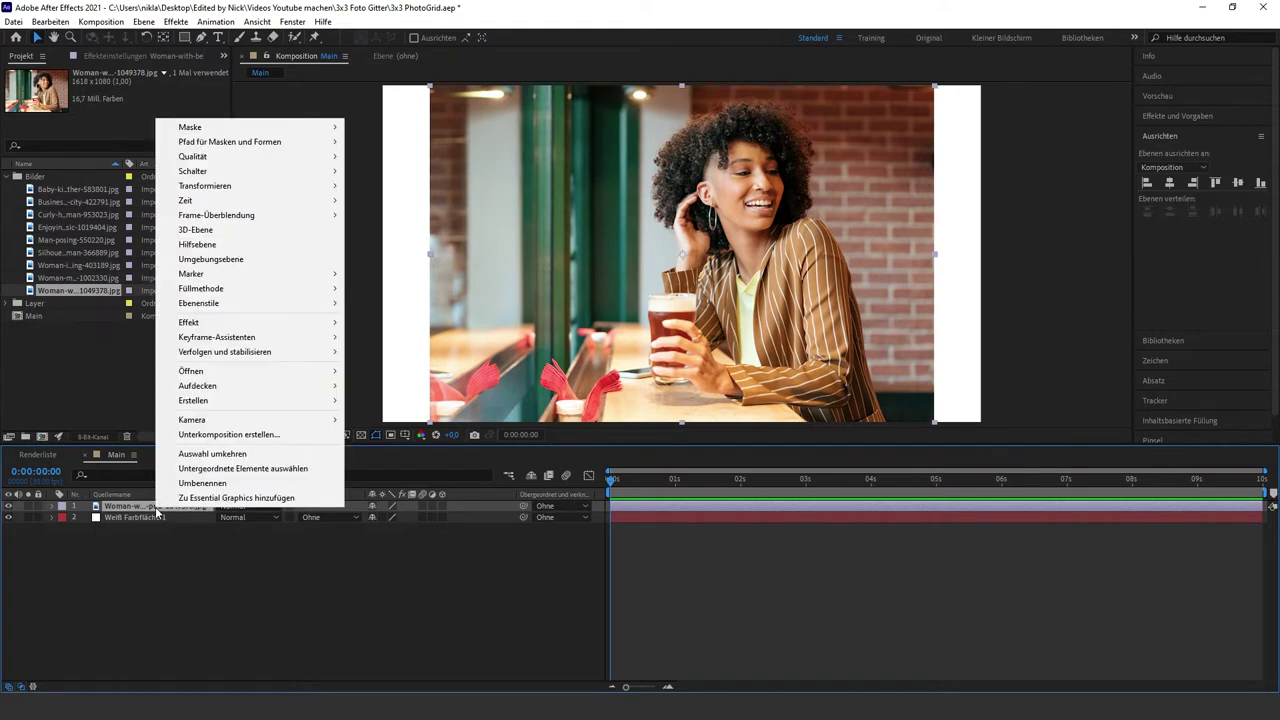
pyautogui.click(221, 437)
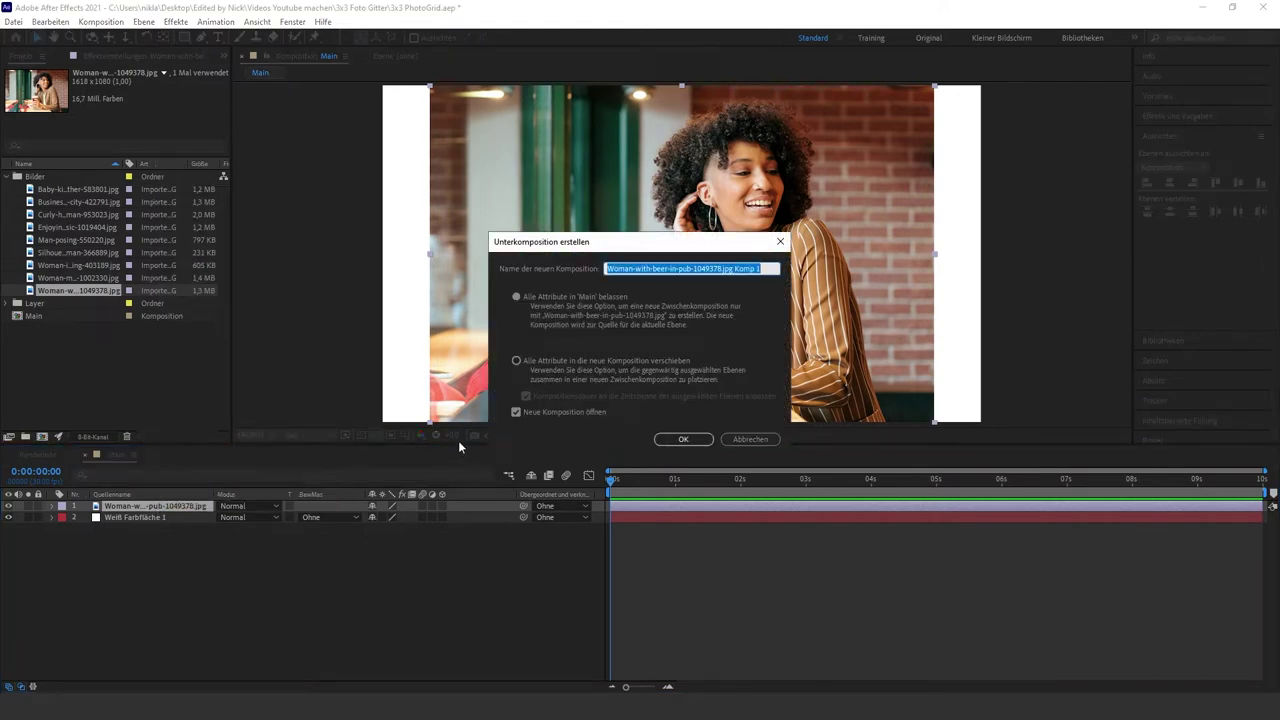
pyautogui.click(516, 362)
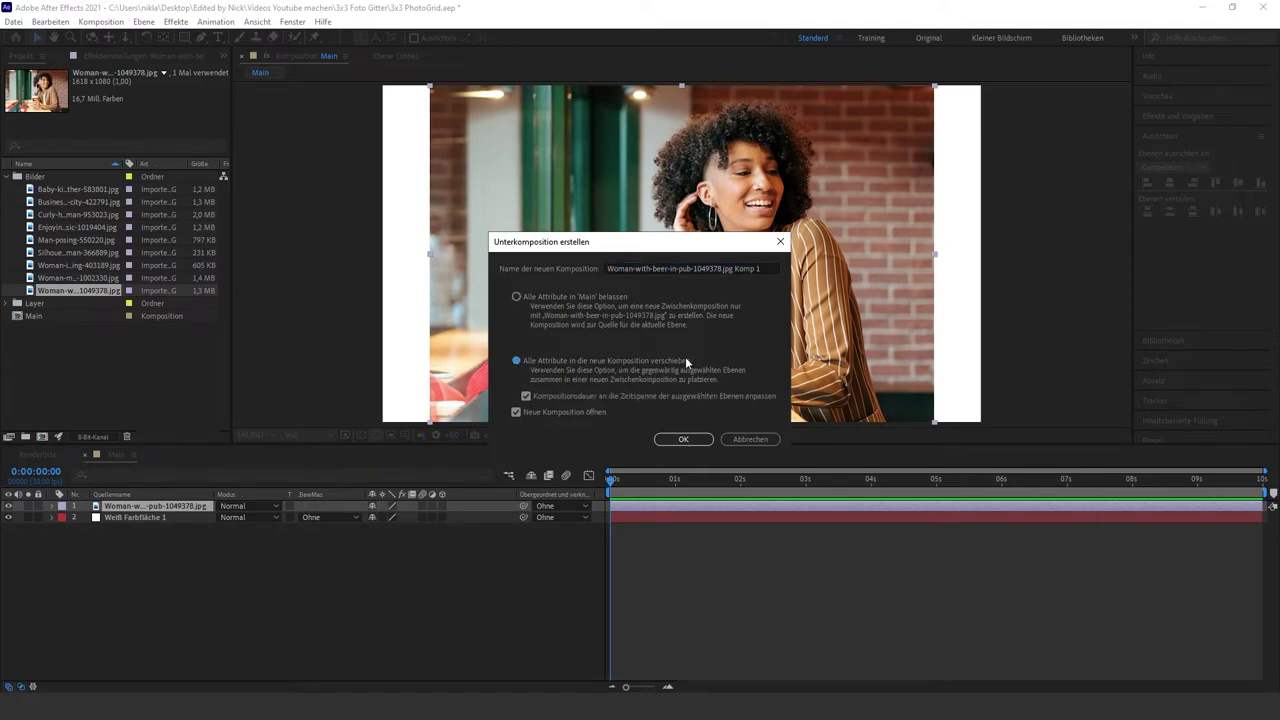
pyautogui.click(760, 272)
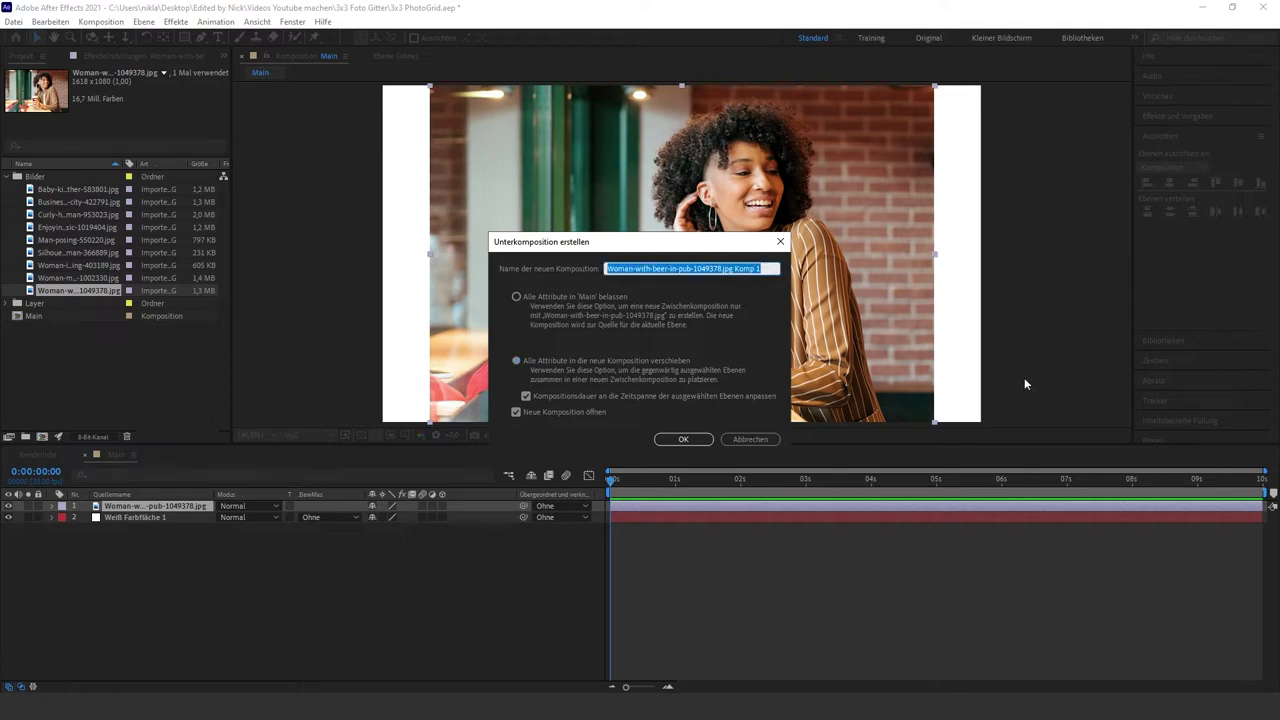
pyautogui.write('Bild')
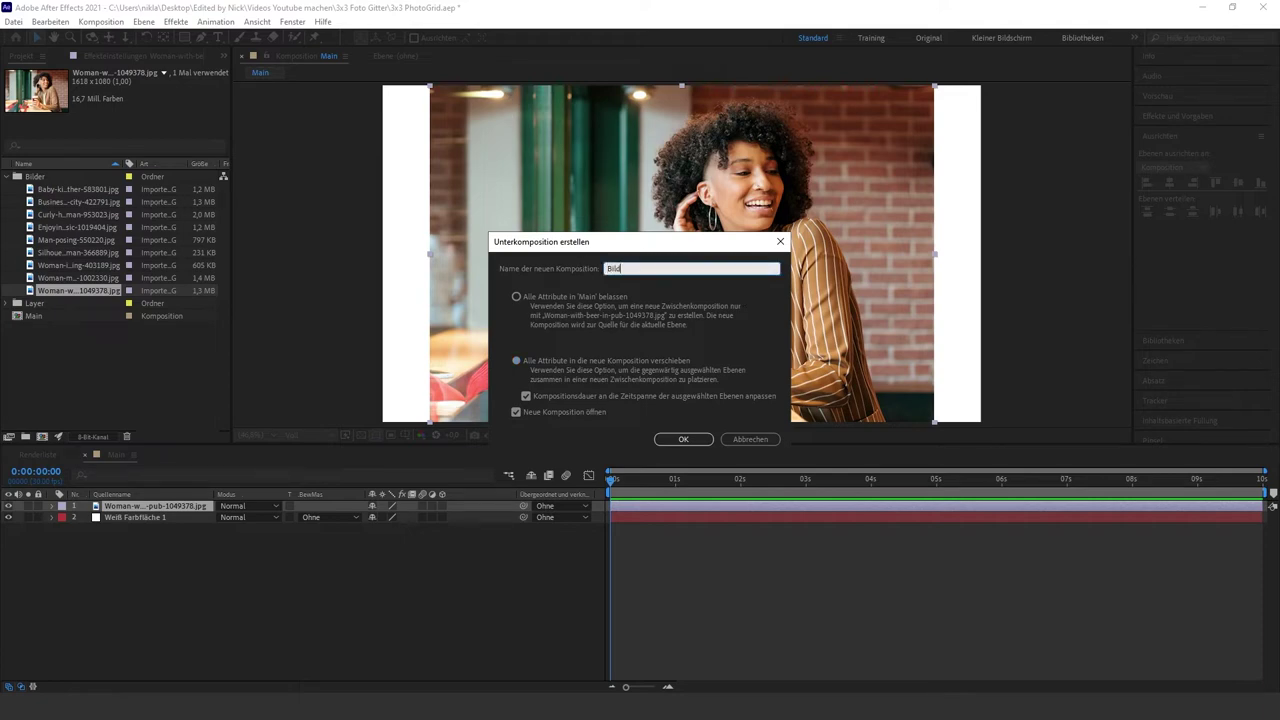
pyautogui.press('Return')
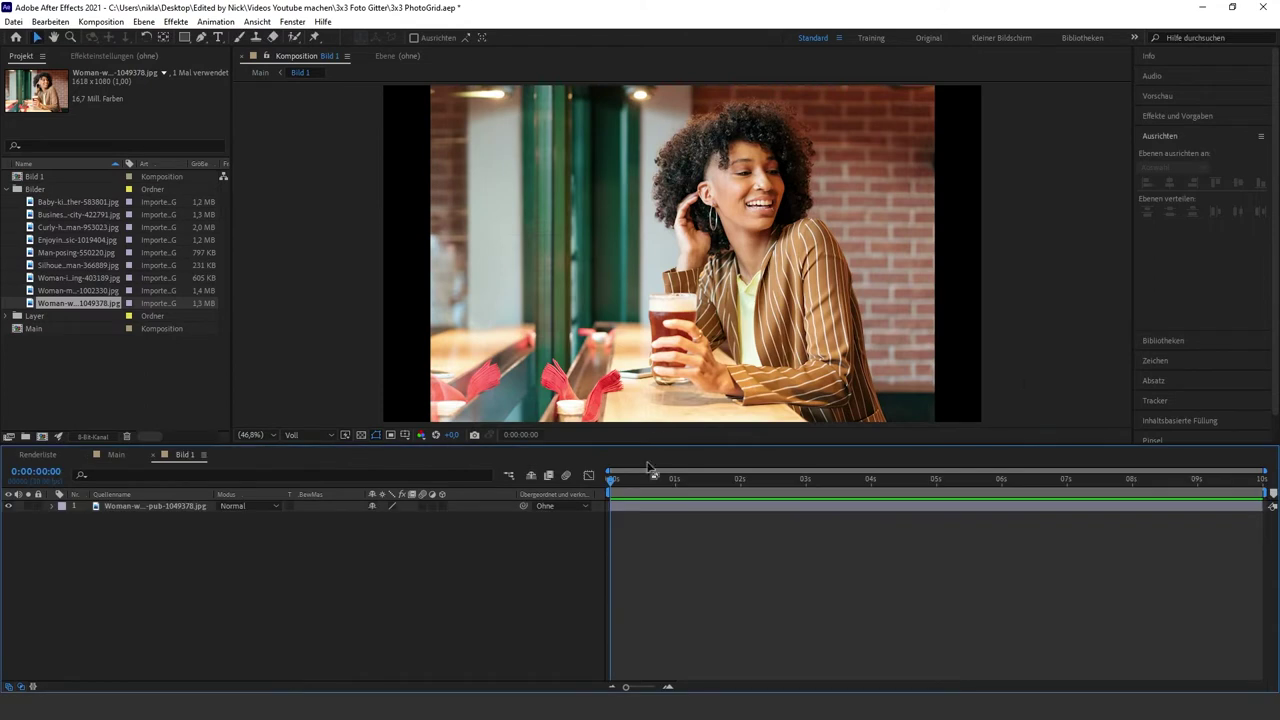
# Scale the woman photo in Bild 1 to 124% and return to Main
pyautogui.click(169, 505)
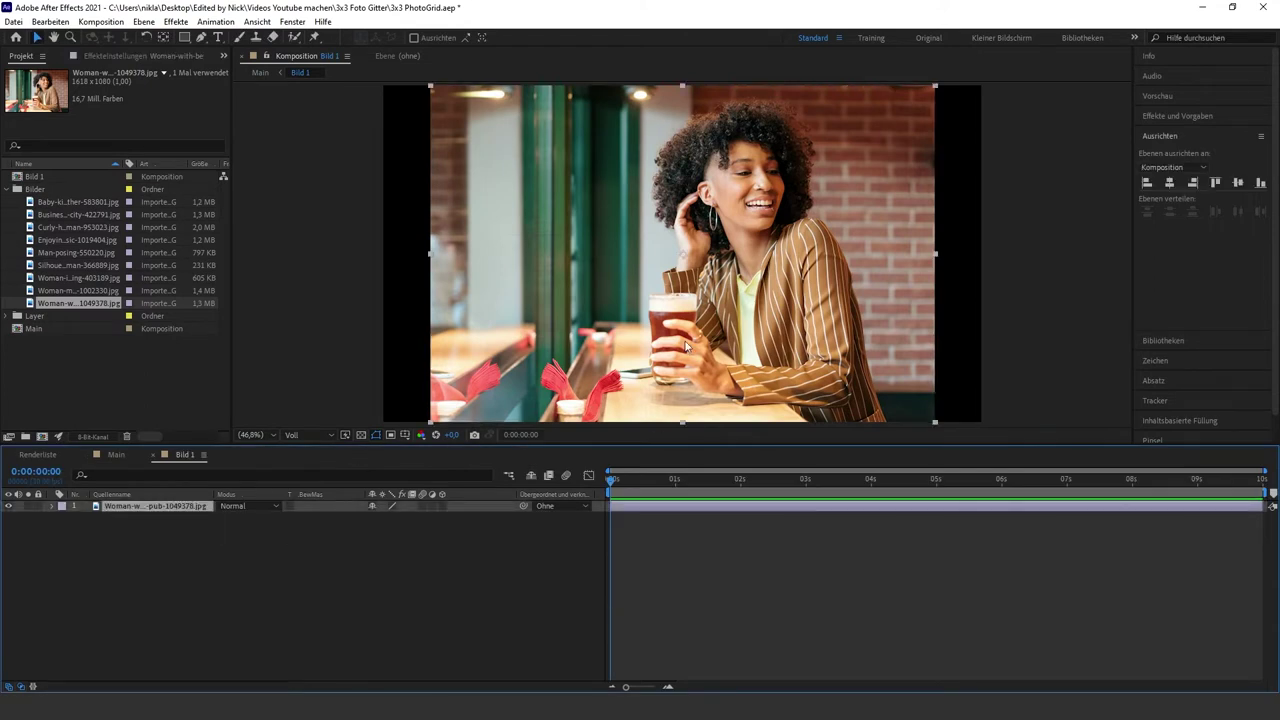
pyautogui.press('s')
pyautogui.moveTo(391, 517); pyautogui.dragTo(401, 518)
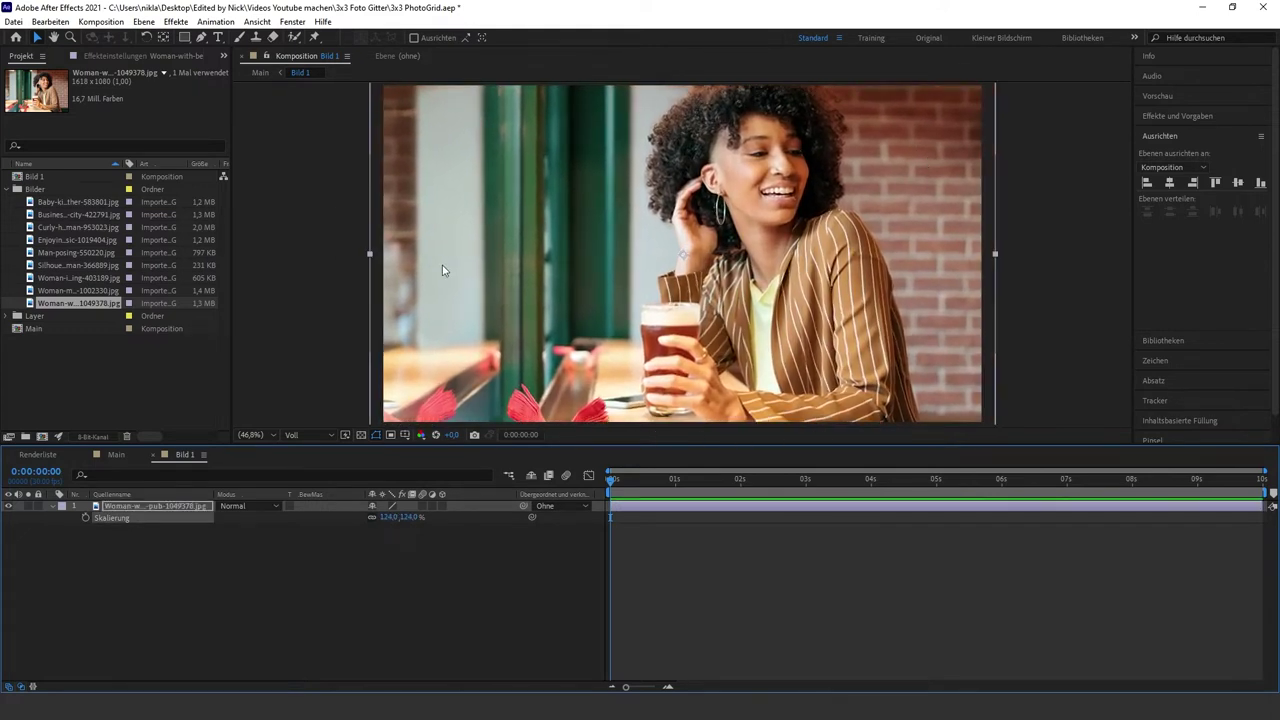
pyautogui.click(111, 456)
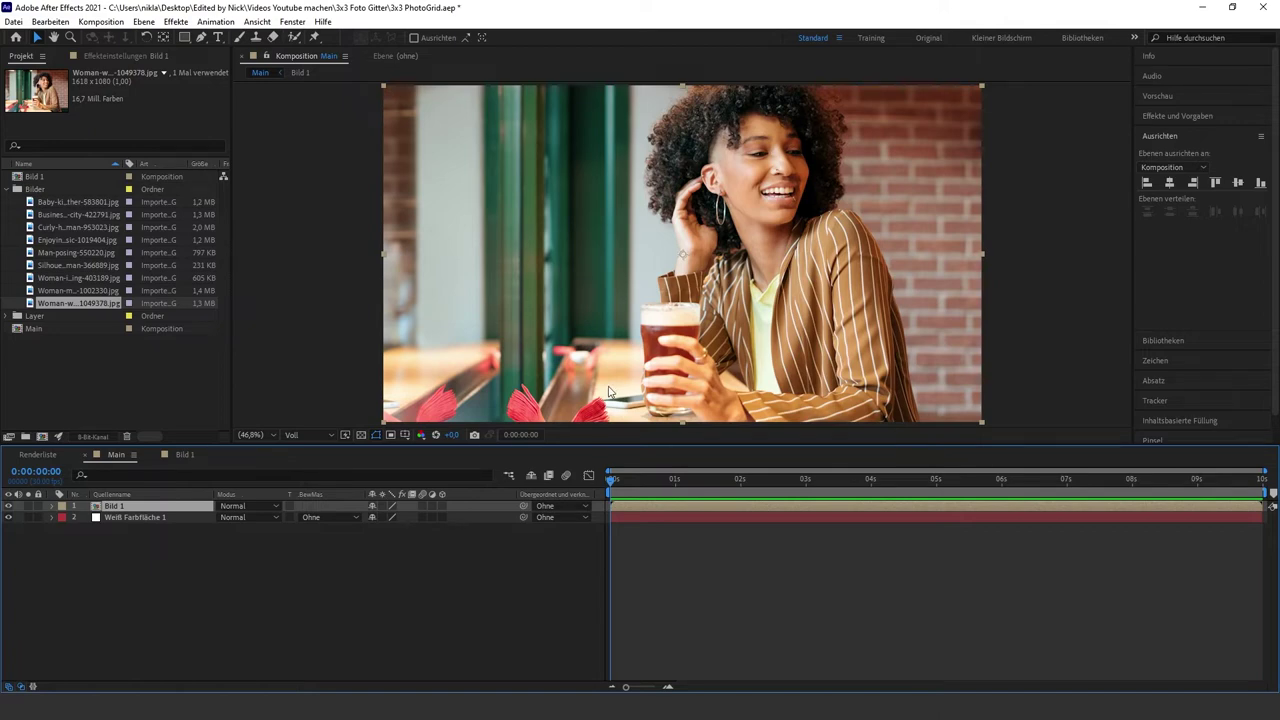
# Scale the Bild 1 layer down to 33%
pyautogui.press('s')
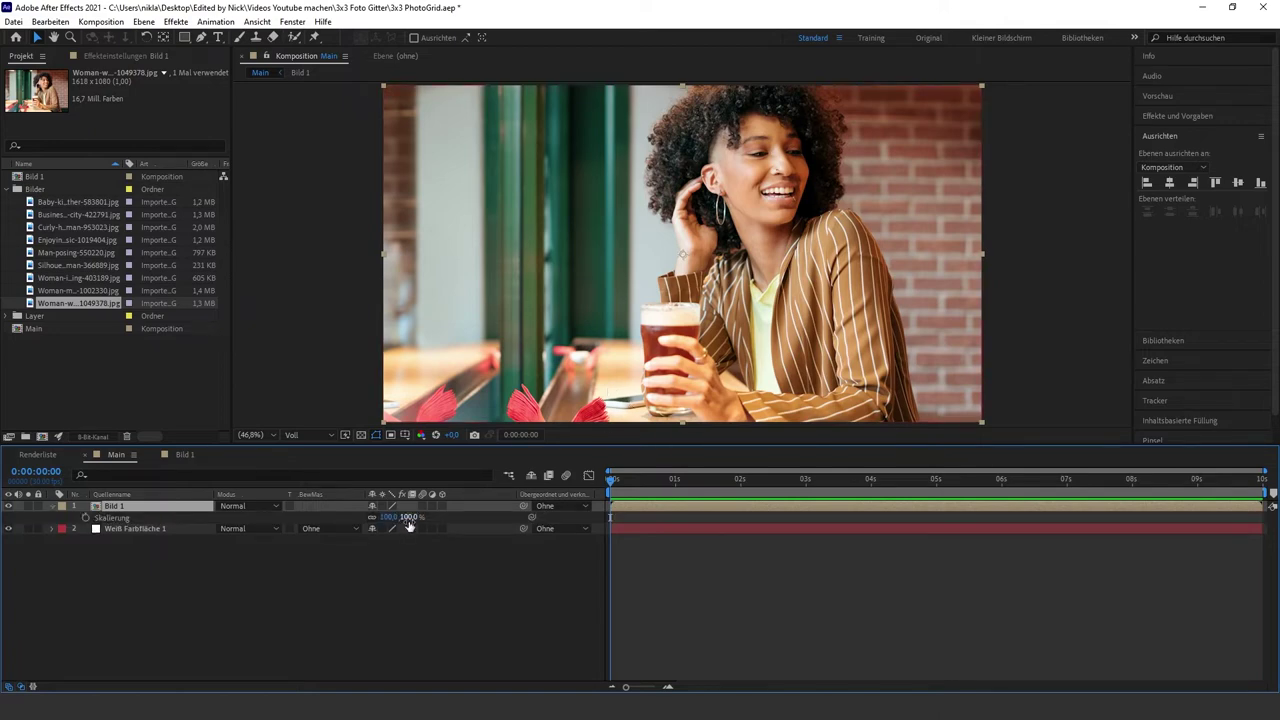
pyautogui.click(387, 517)
pyautogui.write('33')
pyautogui.press('Return')
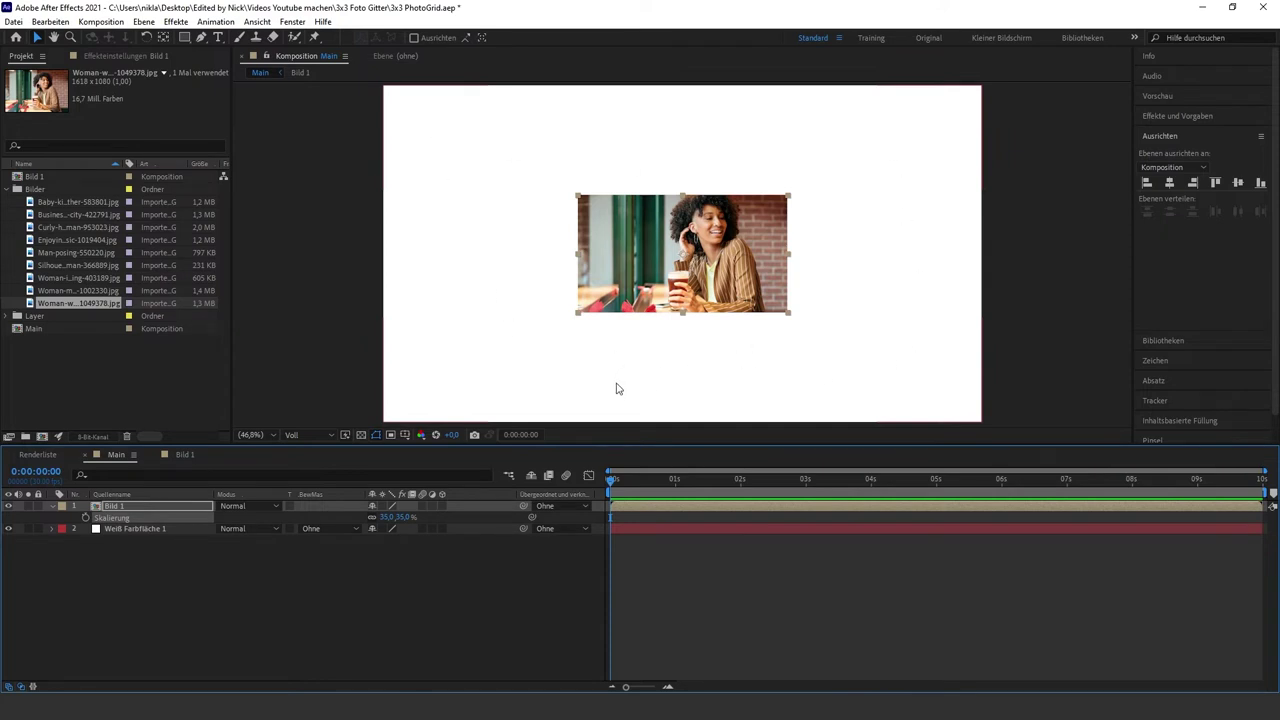
# Duplicate Bild 1 and position the copies right and left of the original in one row
pyautogui.click(452, 577)
pyautogui.click(144, 508)
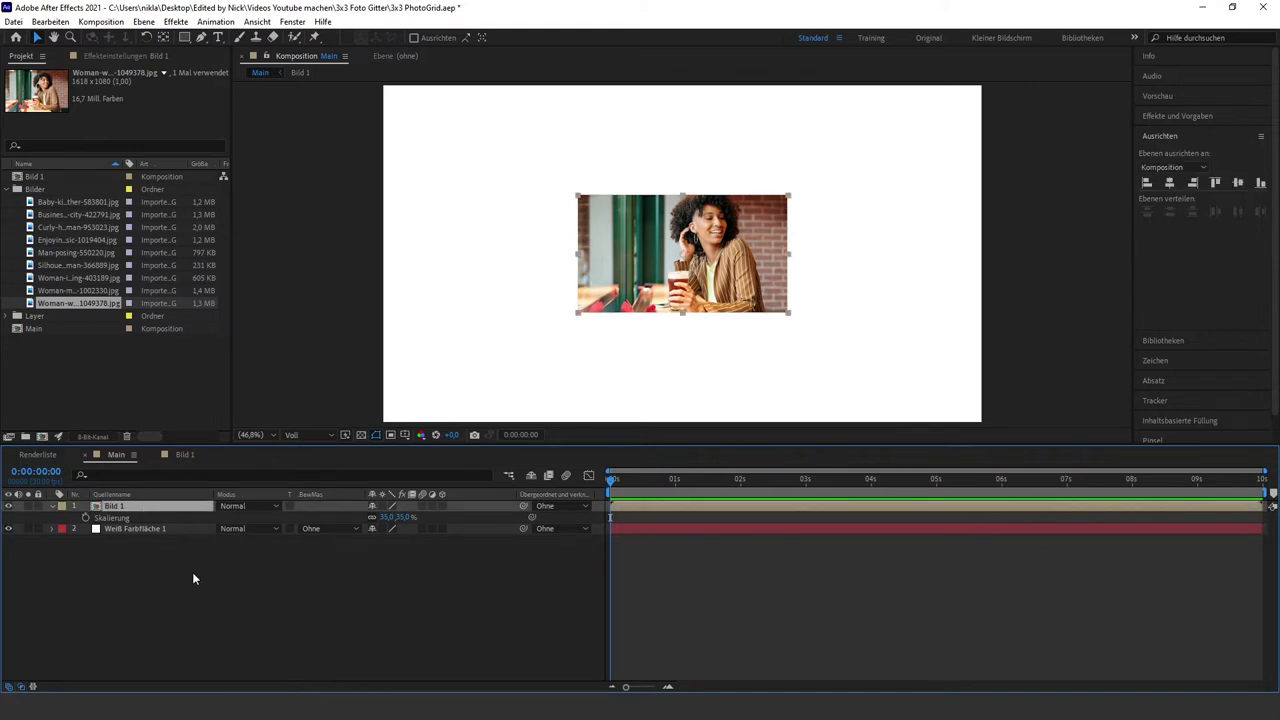
pyautogui.hotkey('ctrl', 'd')
pyautogui.hotkey('ctrl', 'd')
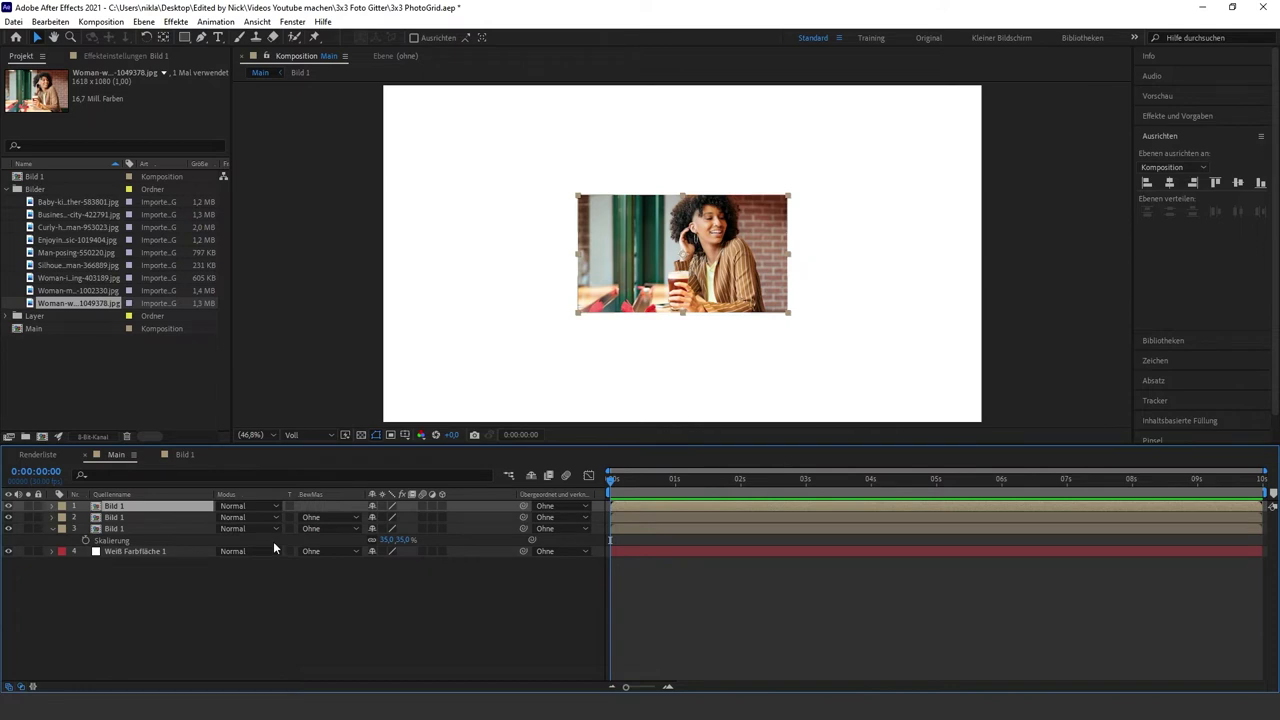
pyautogui.press('p')
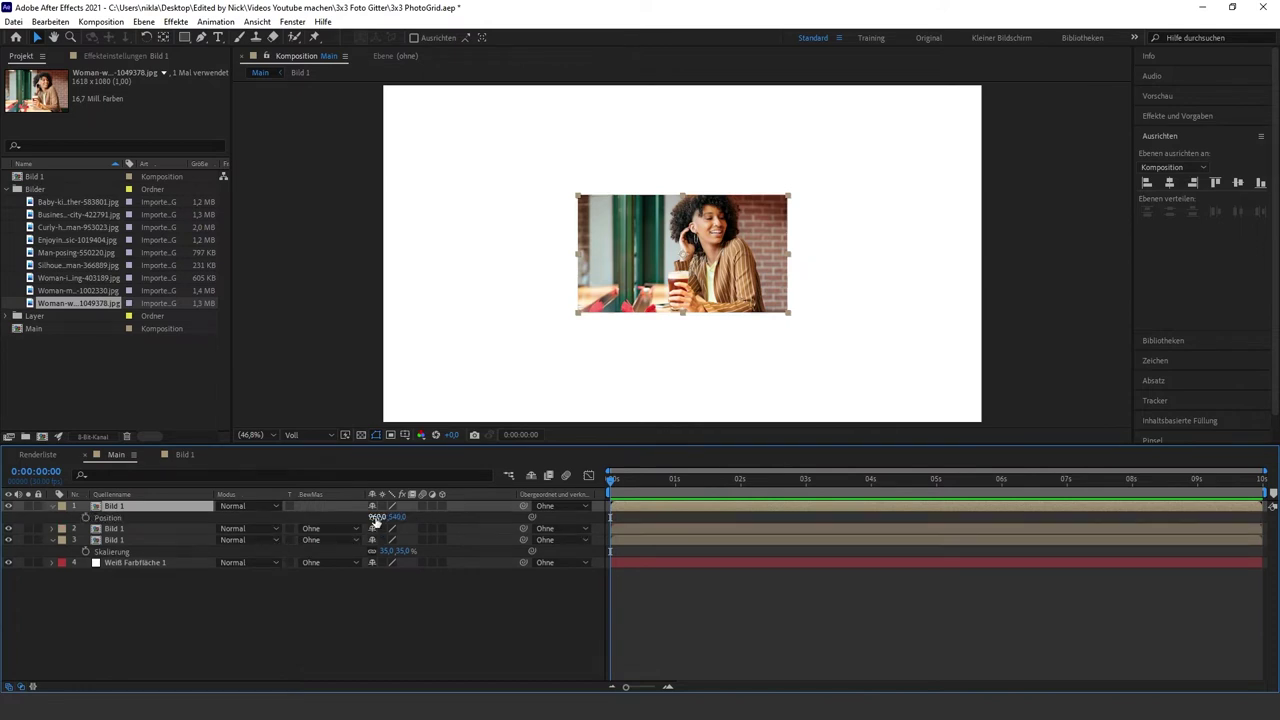
pyautogui.moveTo(375, 520); pyautogui.dragTo(767, 502)
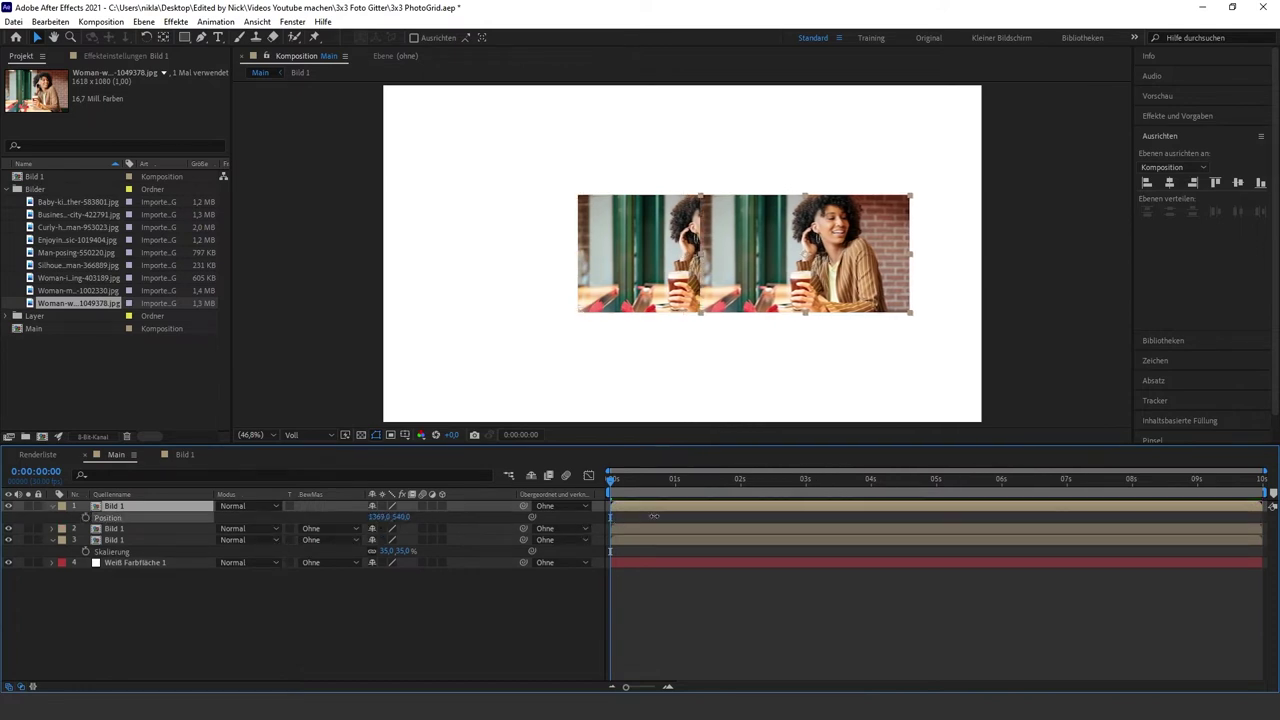
pyautogui.moveTo(767, 502); pyautogui.dragTo(837, 502)
pyautogui.click(114, 528)
pyautogui.press('p')
pyautogui.moveTo(380, 540)
pyautogui.mouseDown()
pyautogui.moveTo(323, 540)
pyautogui.moveTo(291, 640)
pyautogui.mouseUp()
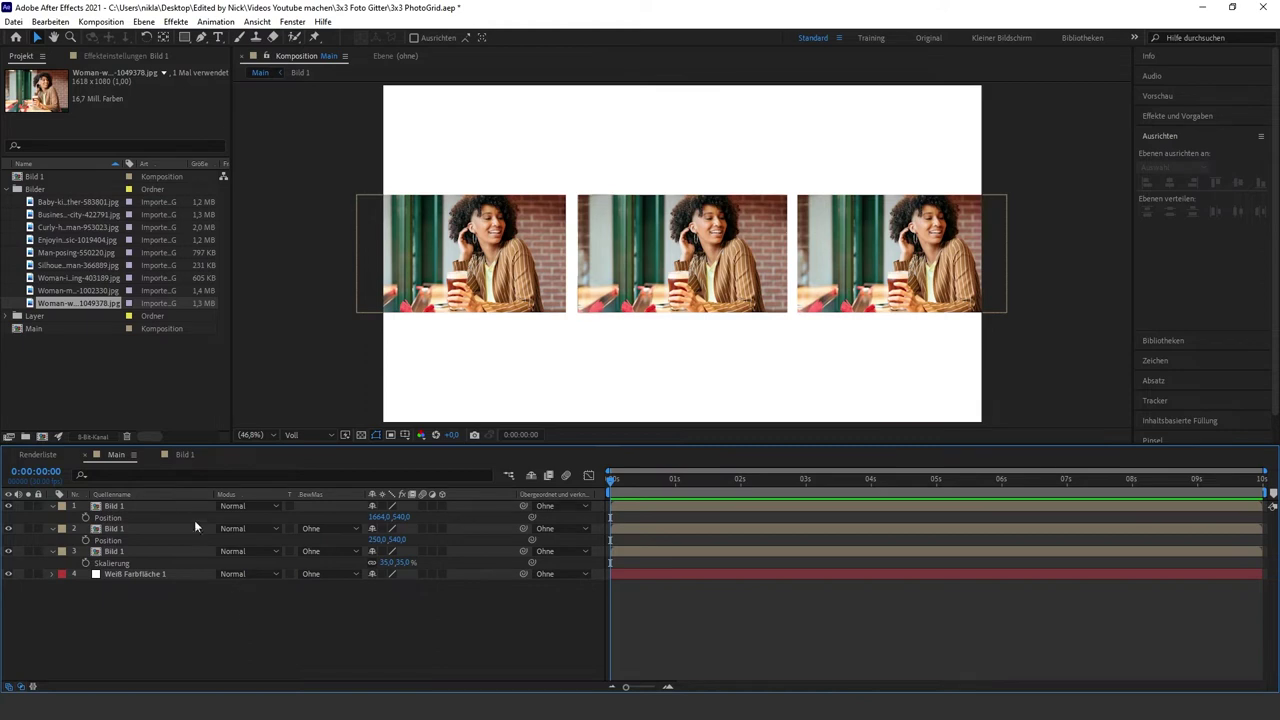
pyautogui.click(51, 176)
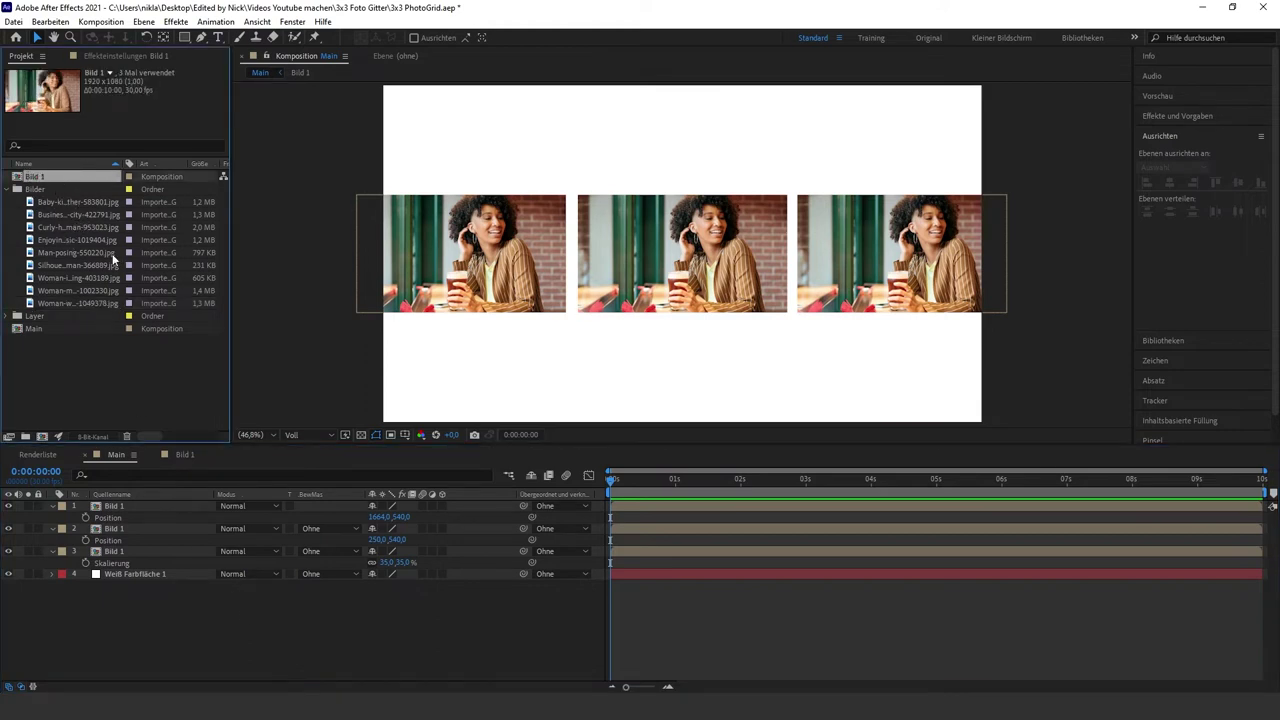
# Duplicate the Bild 1 comp into Bild 2 and Bild 3, and make Bild 2 the left tile's source
pyautogui.hotkey('ctrl', 'd')
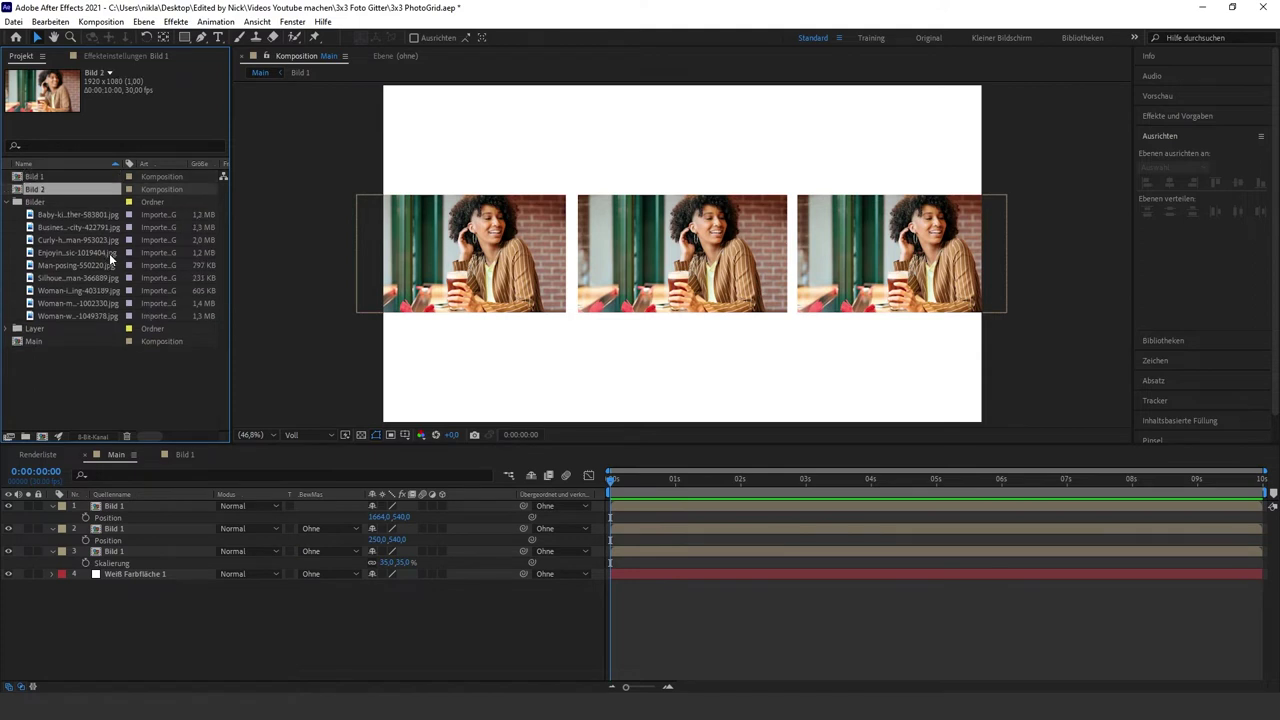
pyautogui.hotkey('ctrl', 'd')
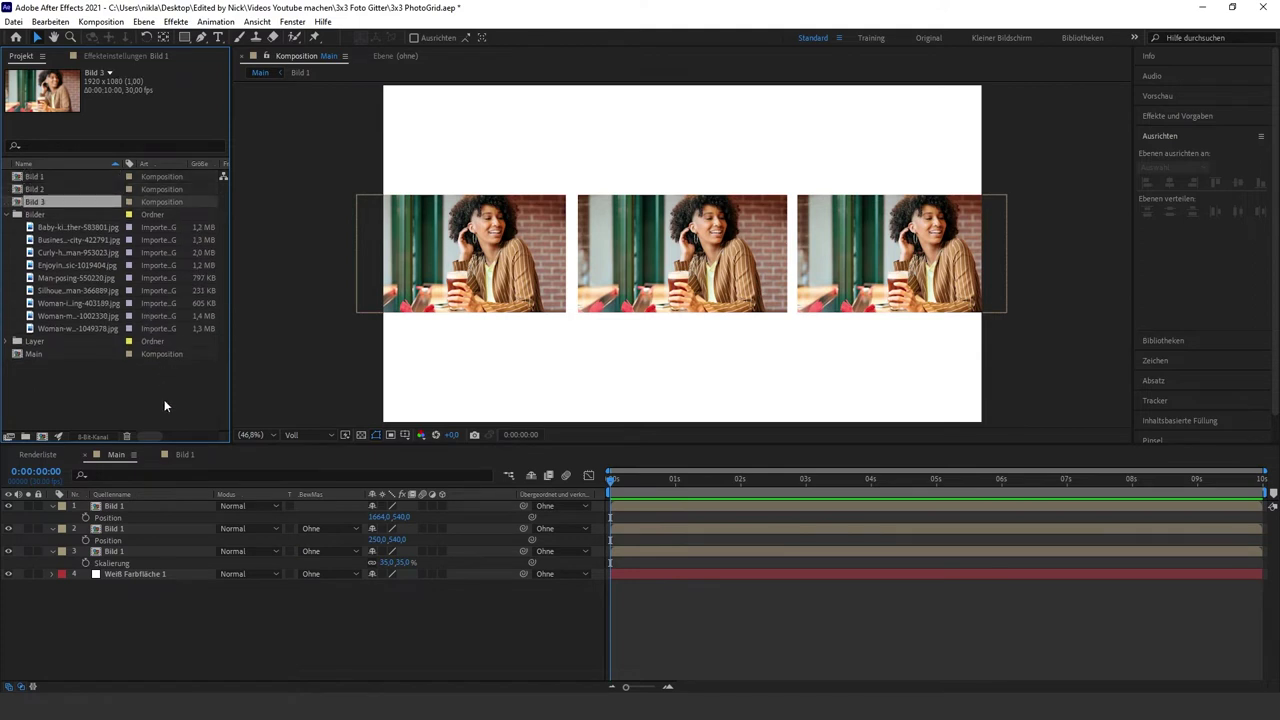
pyautogui.click(139, 528)
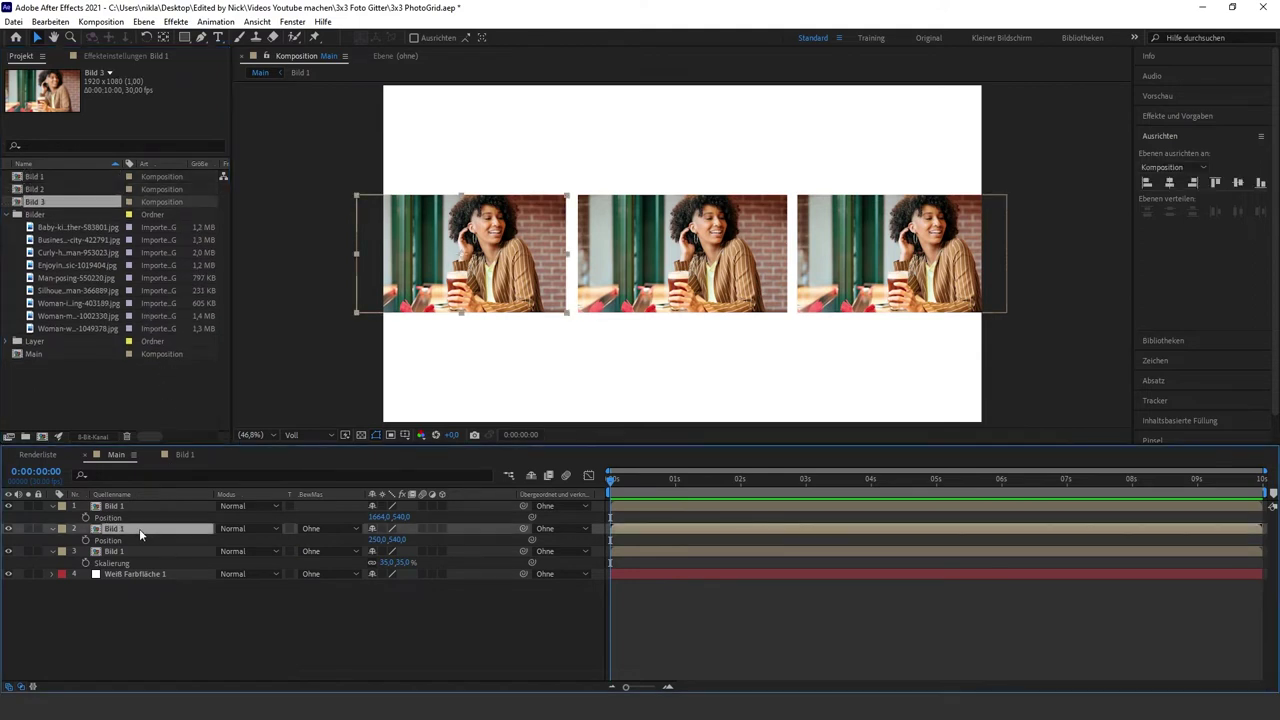
pyautogui.click(48, 190)
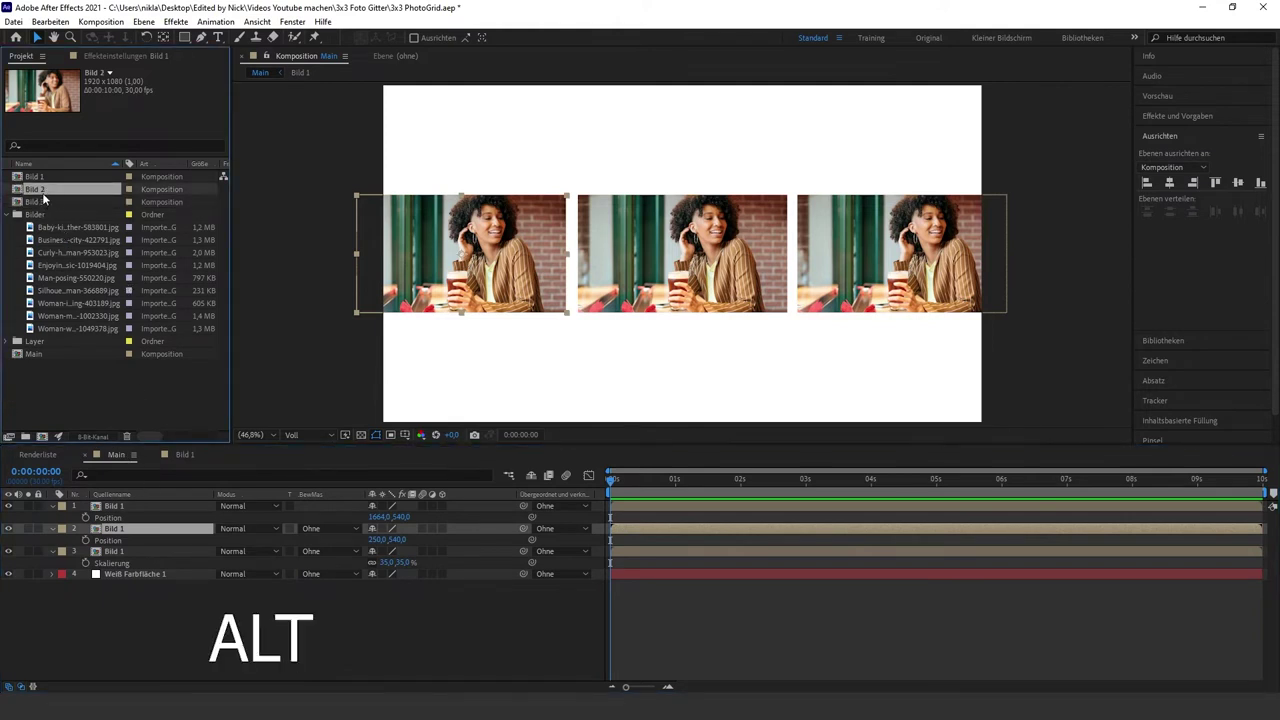
pyautogui.moveTo(45, 193); pyautogui.dragTo(125, 530)
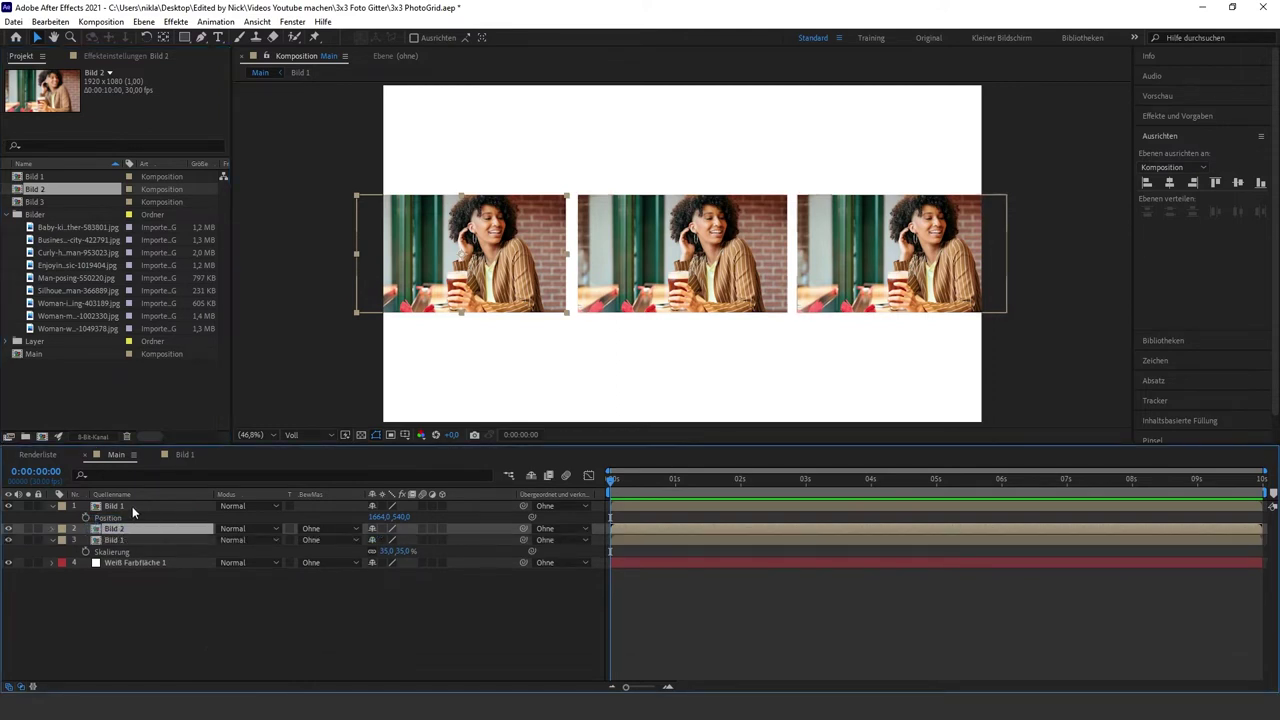
# Replace the right tile's source with Bild 3
pyautogui.click(132, 506)
pyautogui.click(46, 202)
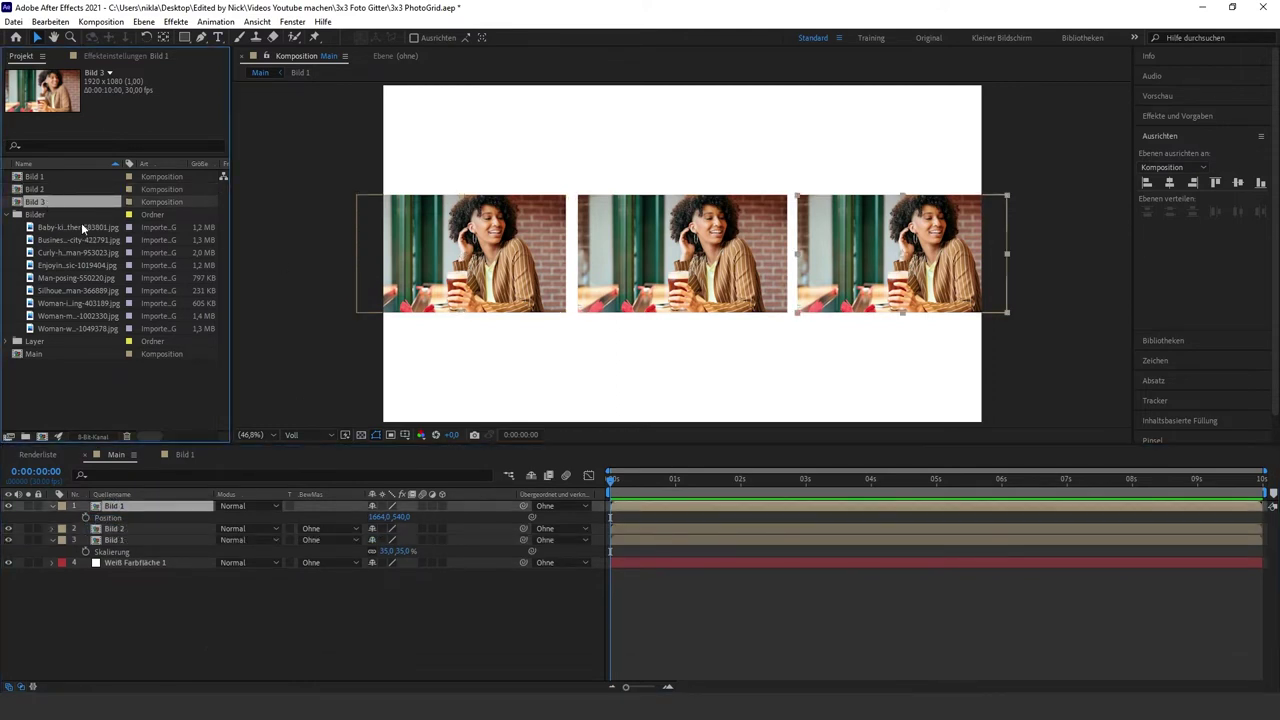
pyautogui.moveTo(55, 205); pyautogui.dragTo(128, 506)
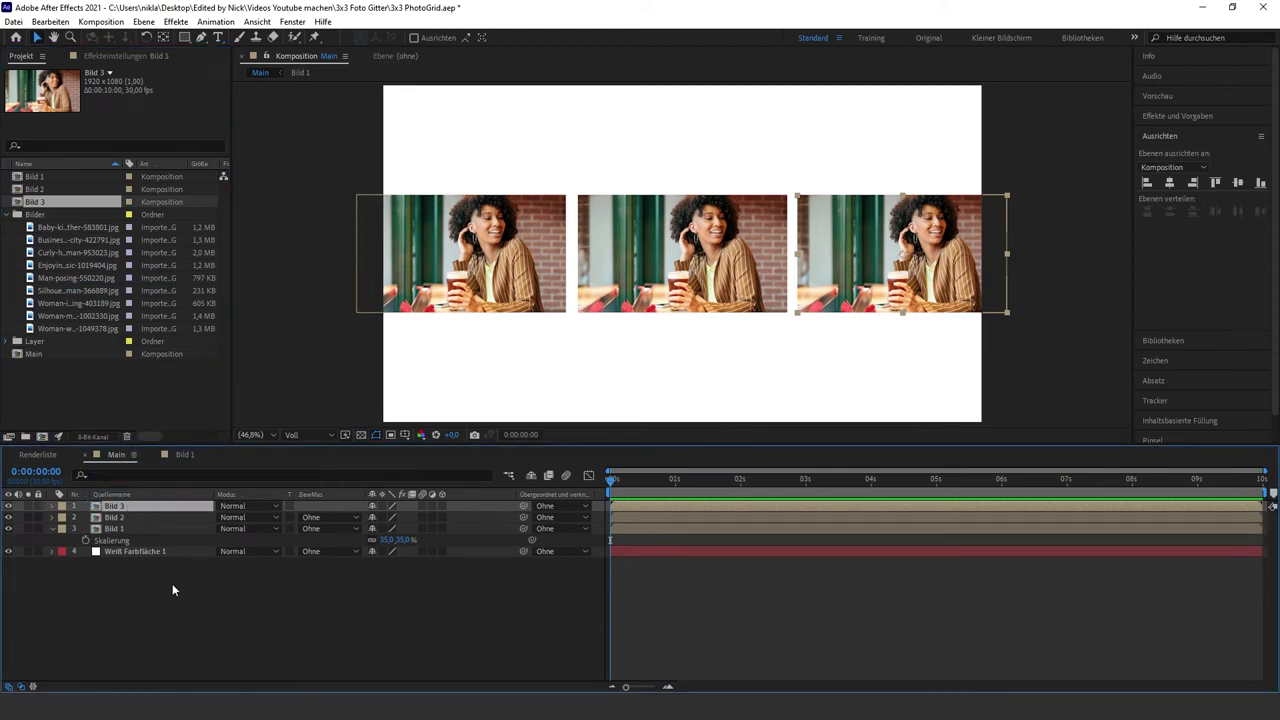
pyautogui.click(128, 612)
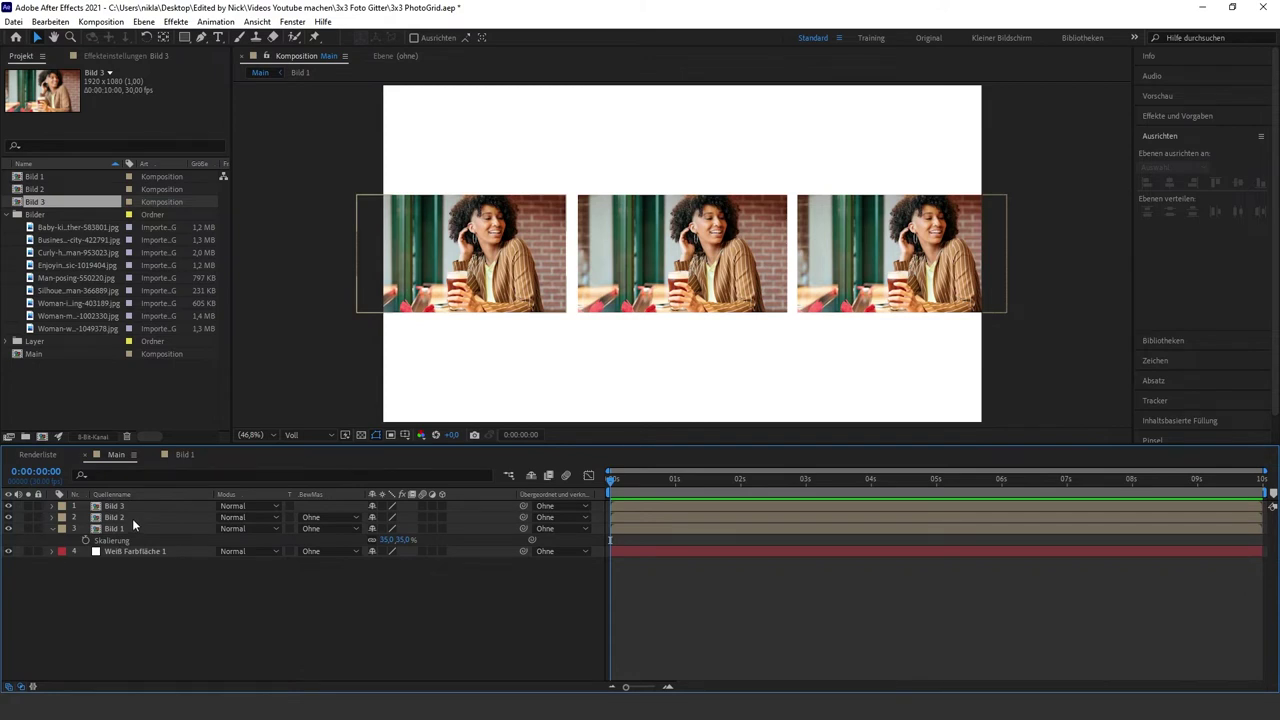
# Put the forest meditation photo into Bild 2 at 122% scale
pyautogui.doubleClick(132, 518)
pyautogui.moveTo(80, 317); pyautogui.dragTo(141, 489)
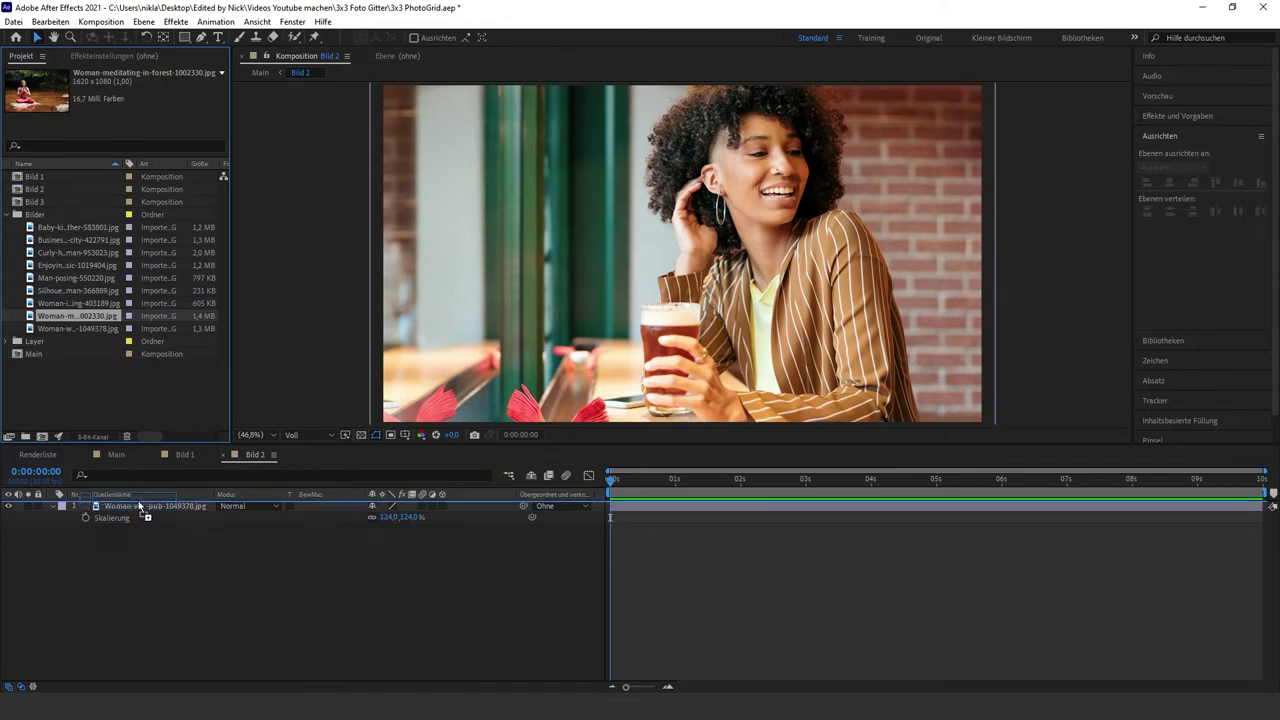
pyautogui.moveTo(141, 489); pyautogui.dragTo(140, 505)
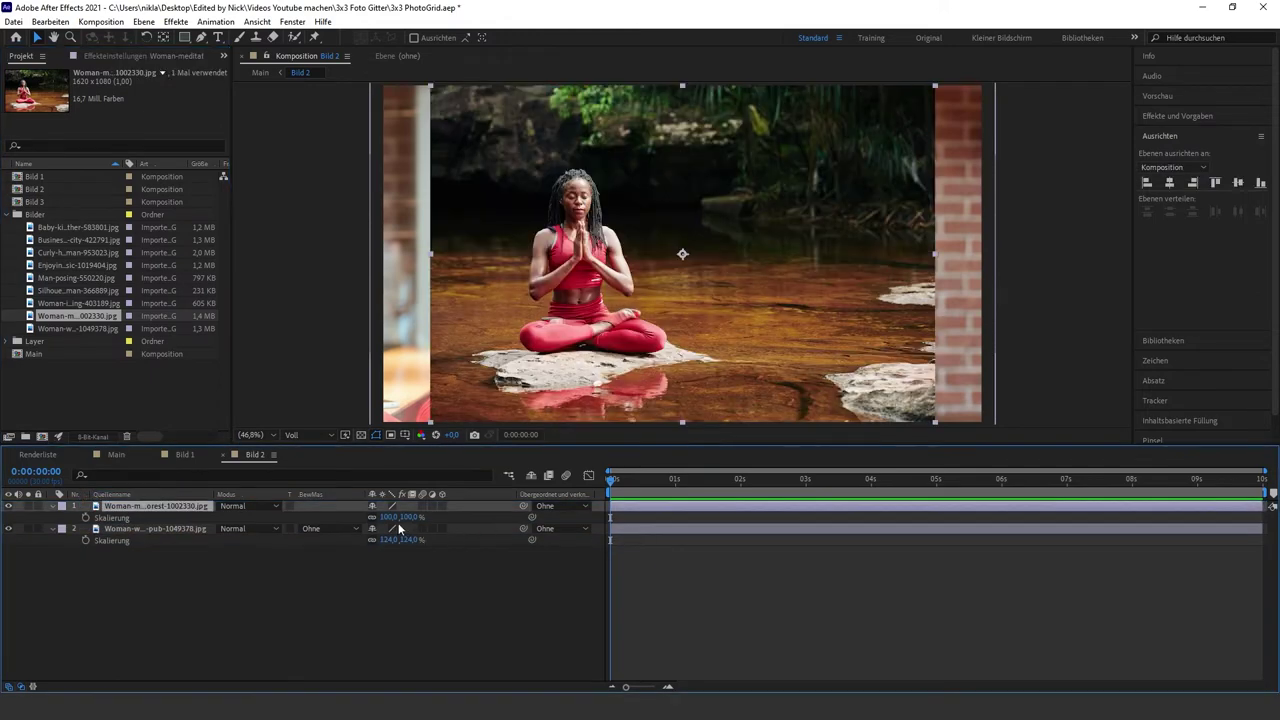
pyautogui.moveTo(395, 517); pyautogui.dragTo(407, 522)
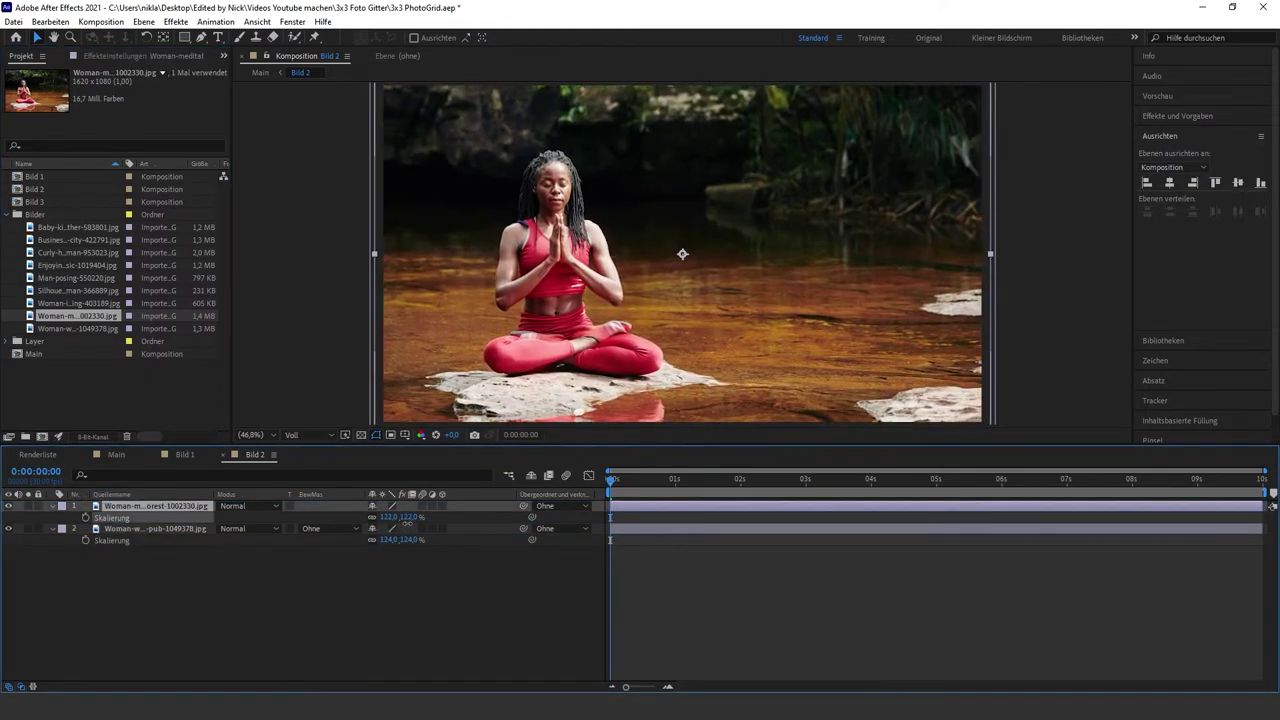
pyautogui.click(116, 455)
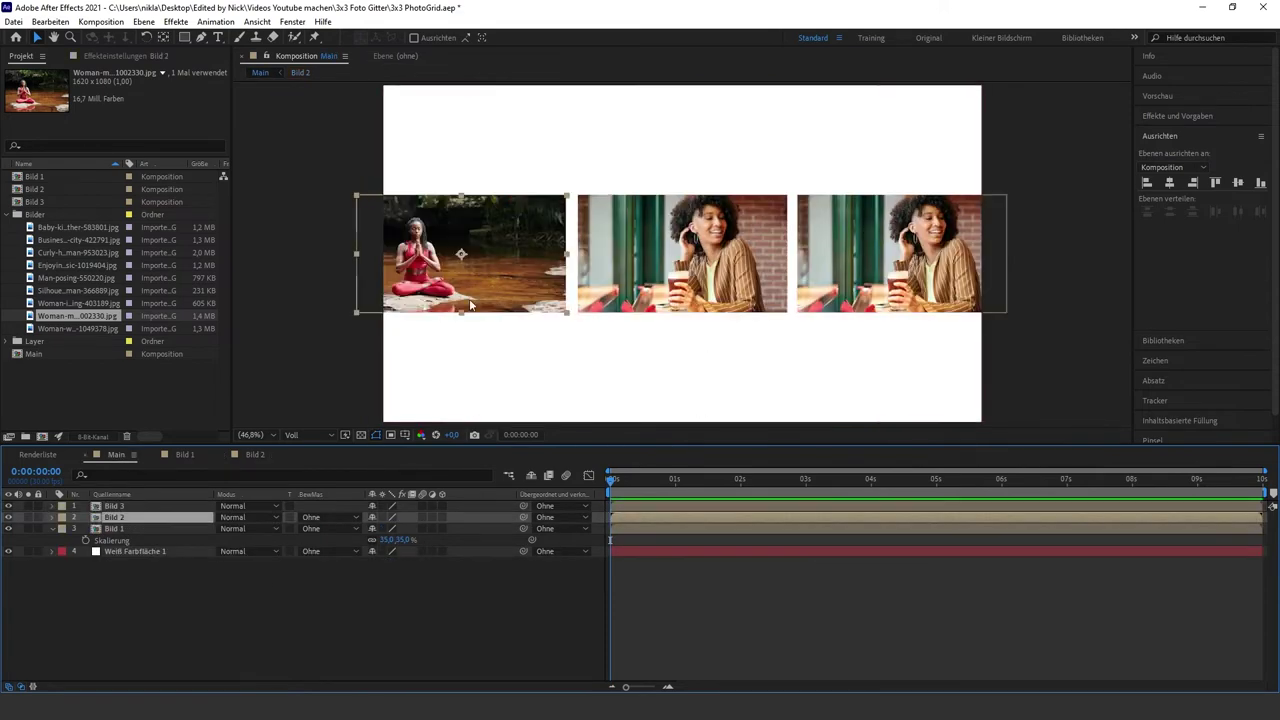
pyautogui.doubleClick(122, 506)
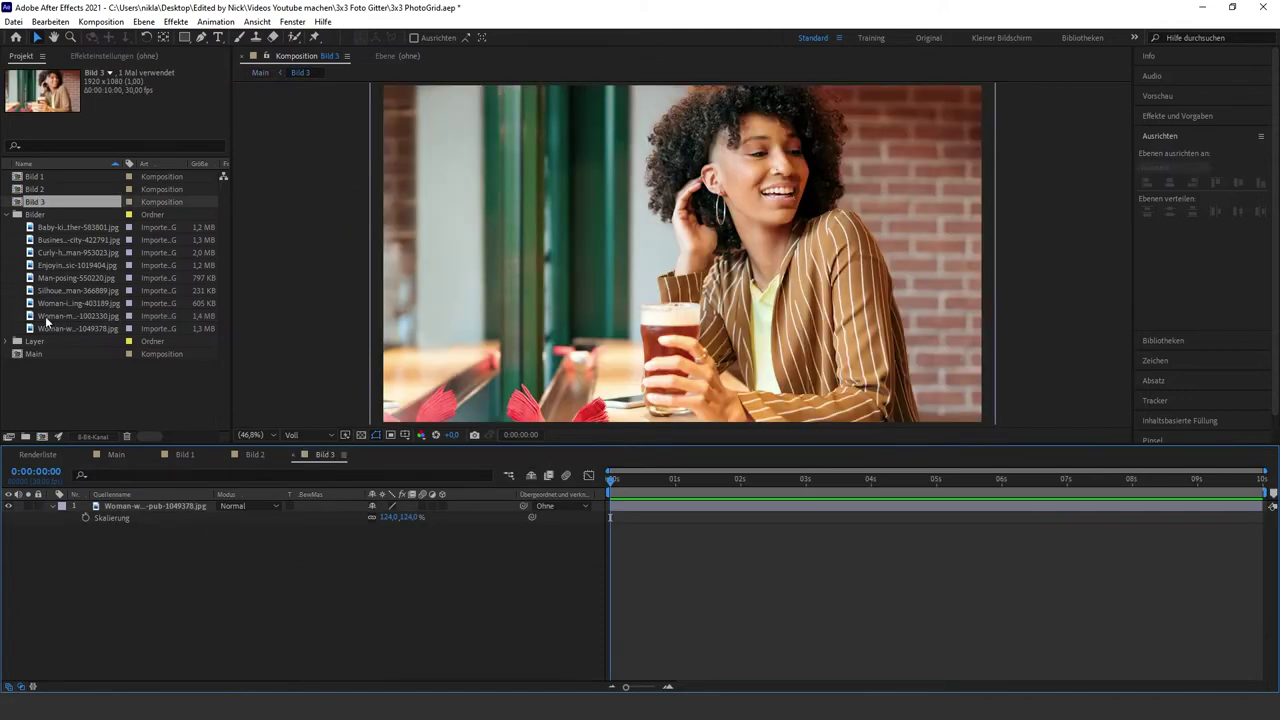
# Add the silhouette-in-water photo to Bild 3 at 122% scale and return to Main
pyautogui.moveTo(61, 304); pyautogui.dragTo(130, 494)
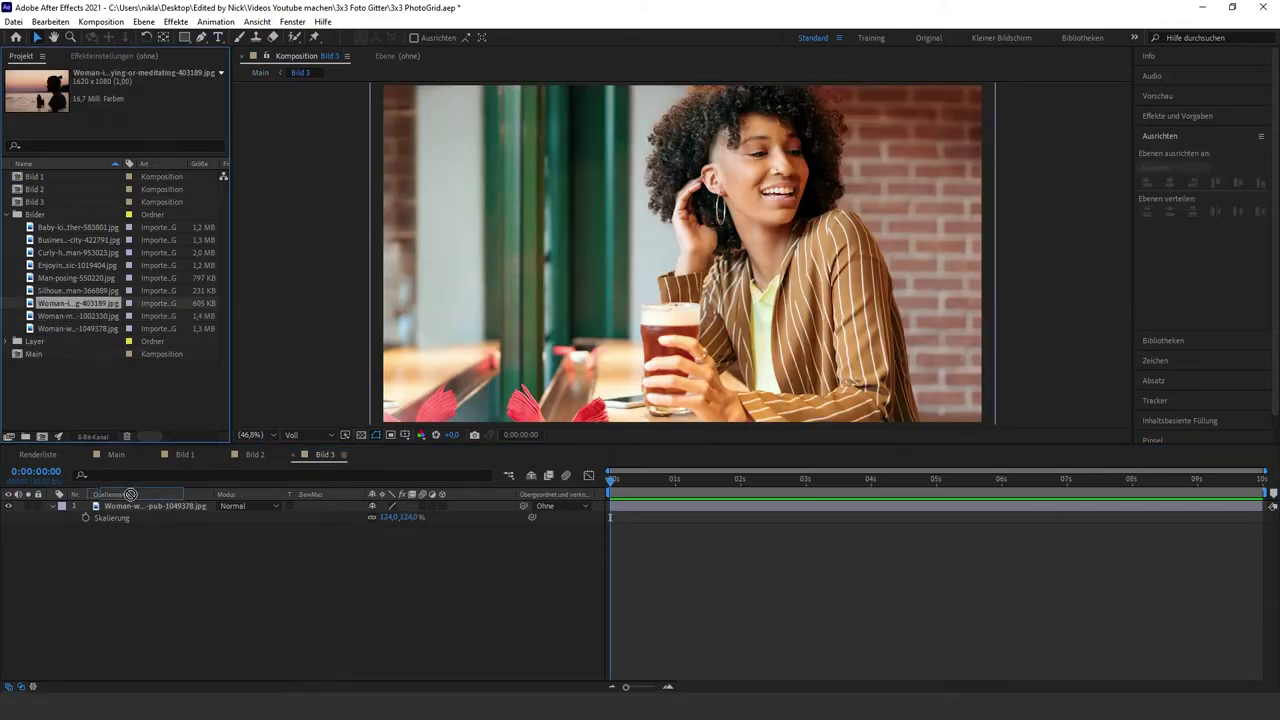
pyautogui.moveTo(130, 494); pyautogui.dragTo(130, 500)
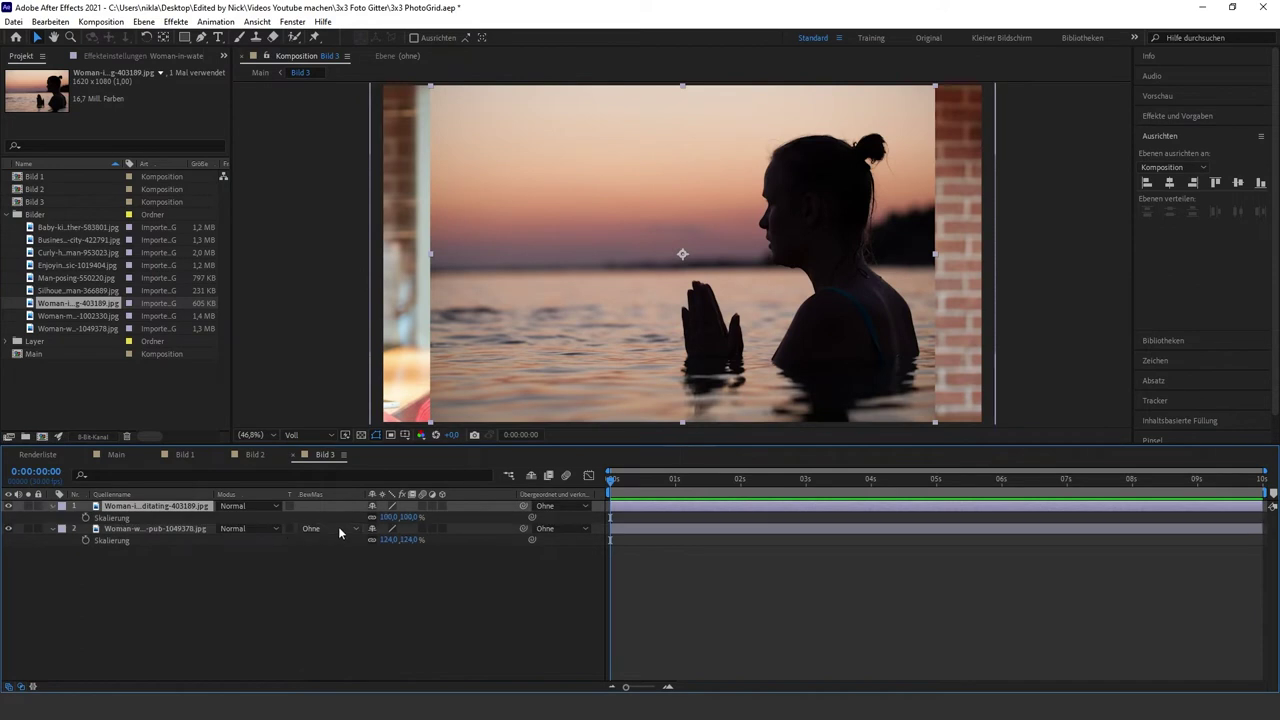
pyautogui.moveTo(397, 517); pyautogui.dragTo(376, 557)
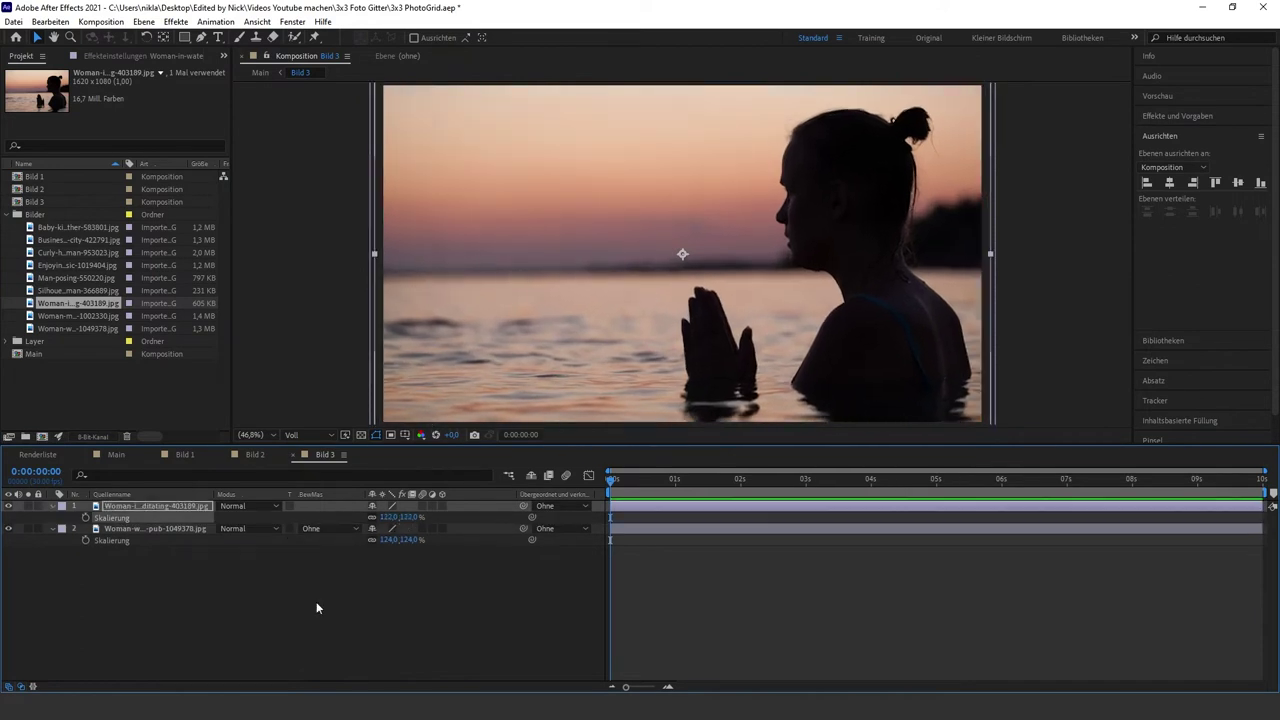
pyautogui.click(116, 454)
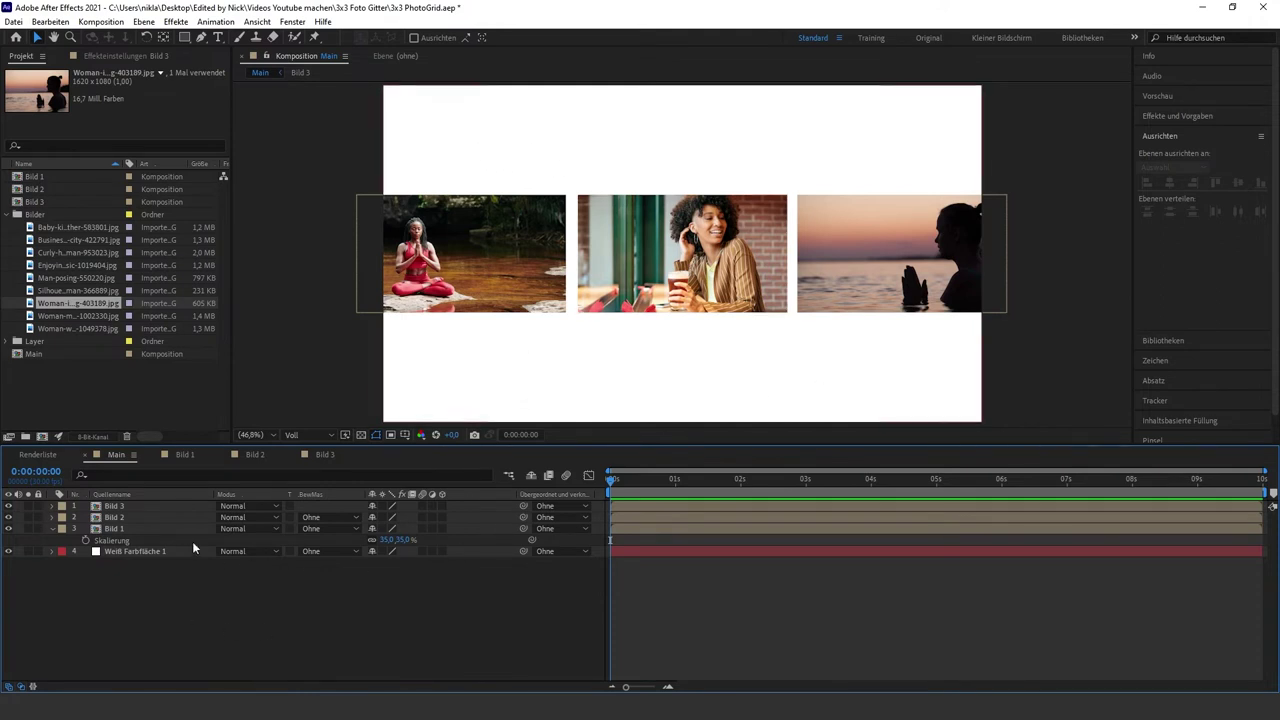
# Duplicate the three tile layers and move the copies up as the top row
pyautogui.click(140, 529)
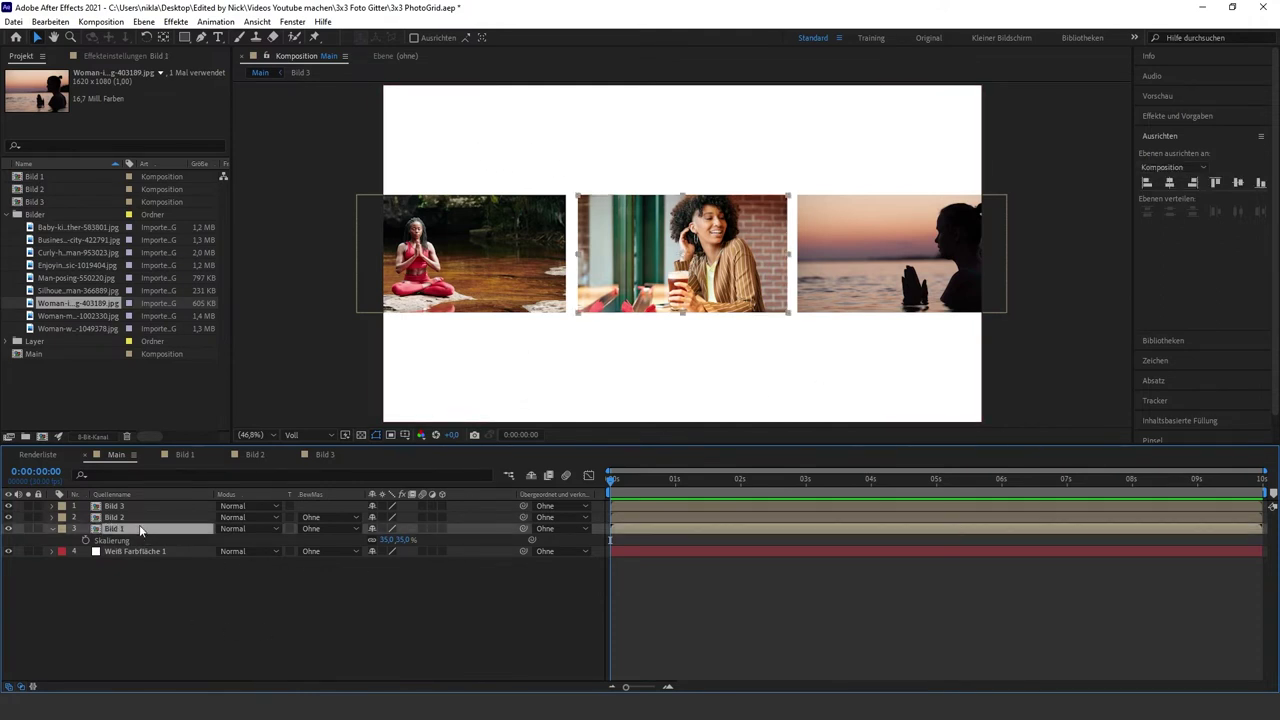
pyautogui.keyDown('shift'); pyautogui.click(140, 518); pyautogui.keyUp('shift')
pyautogui.keyDown('shift'); pyautogui.click(140, 507); pyautogui.keyUp('shift')
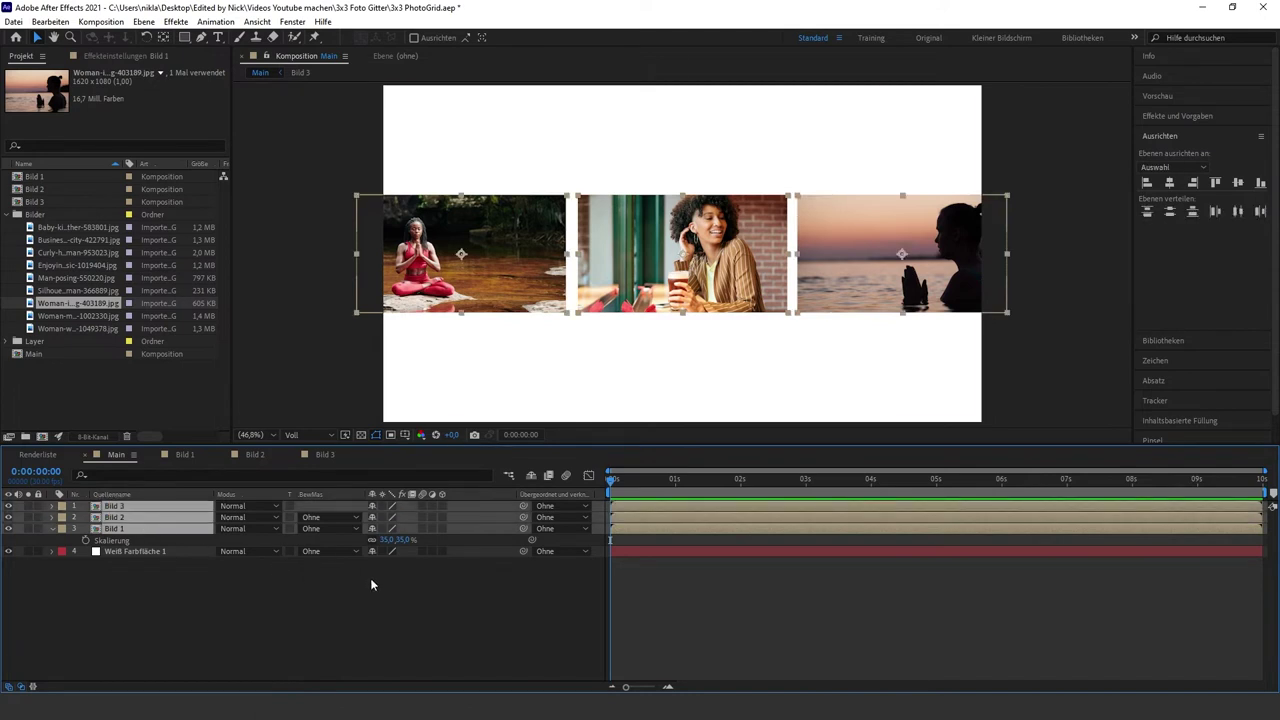
pyautogui.hotkey('ctrl', 'd')
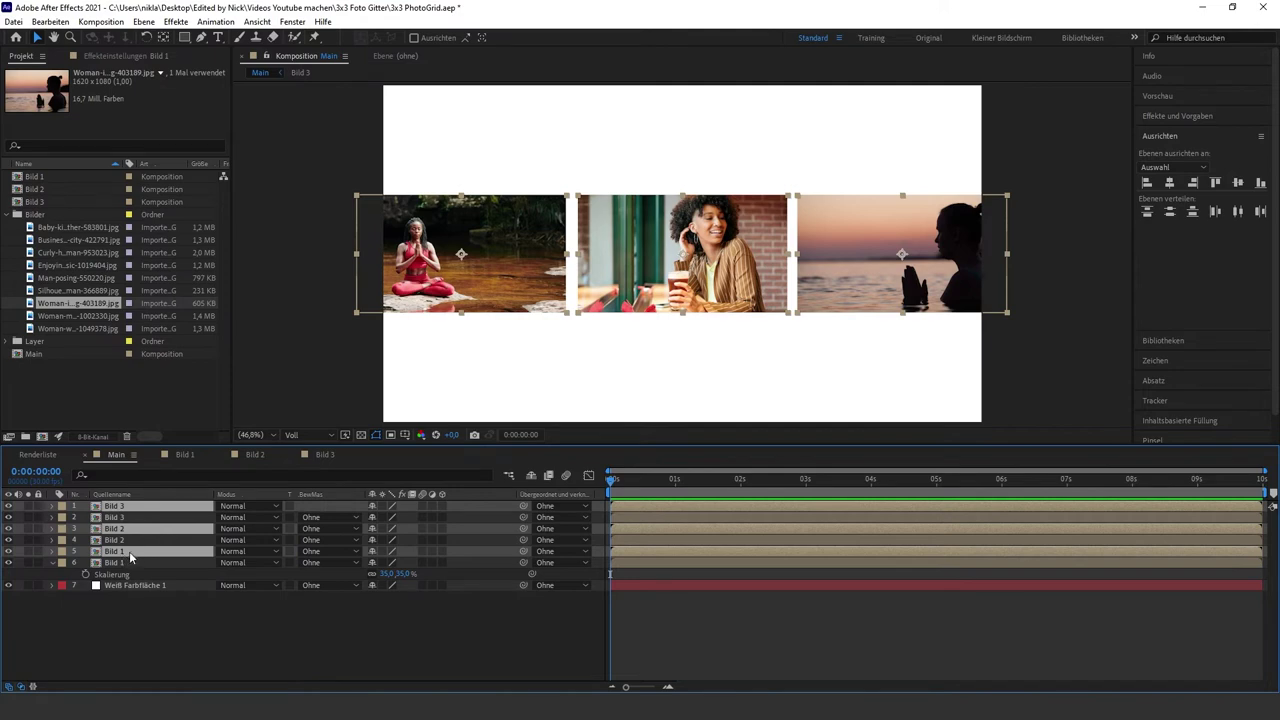
pyautogui.moveTo(125, 562); pyautogui.dragTo(130, 503)
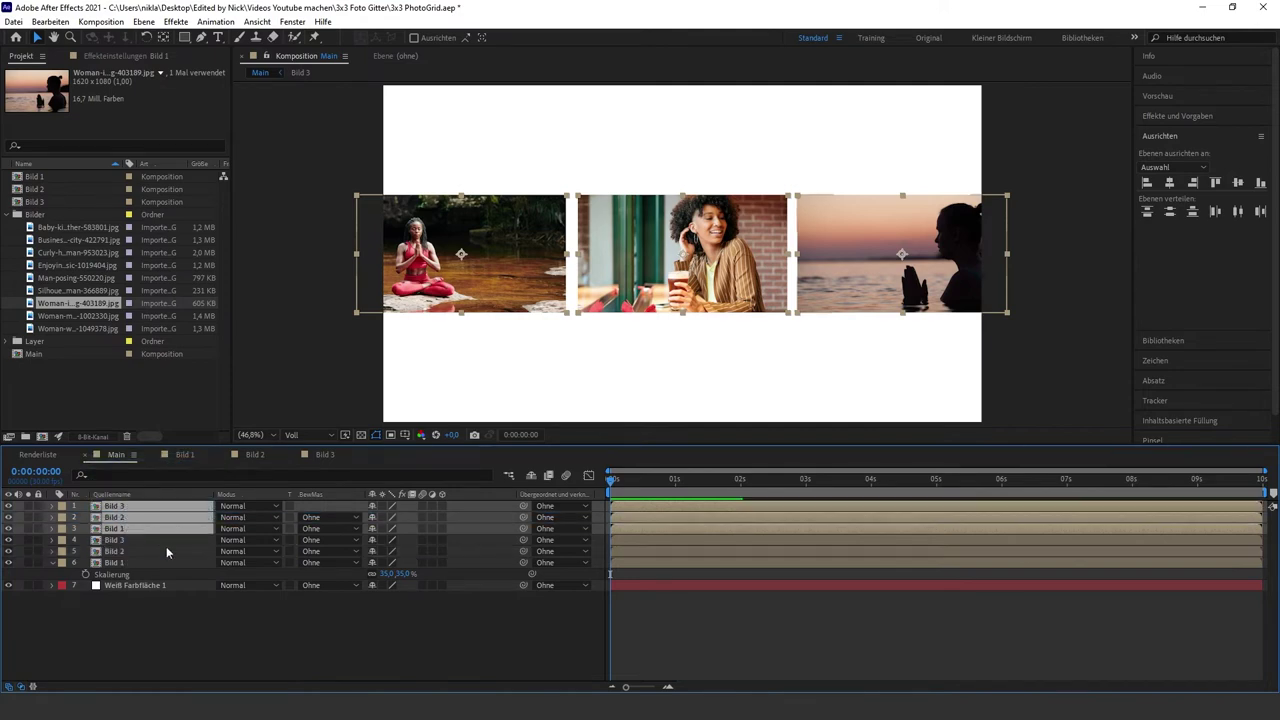
pyautogui.press('p')
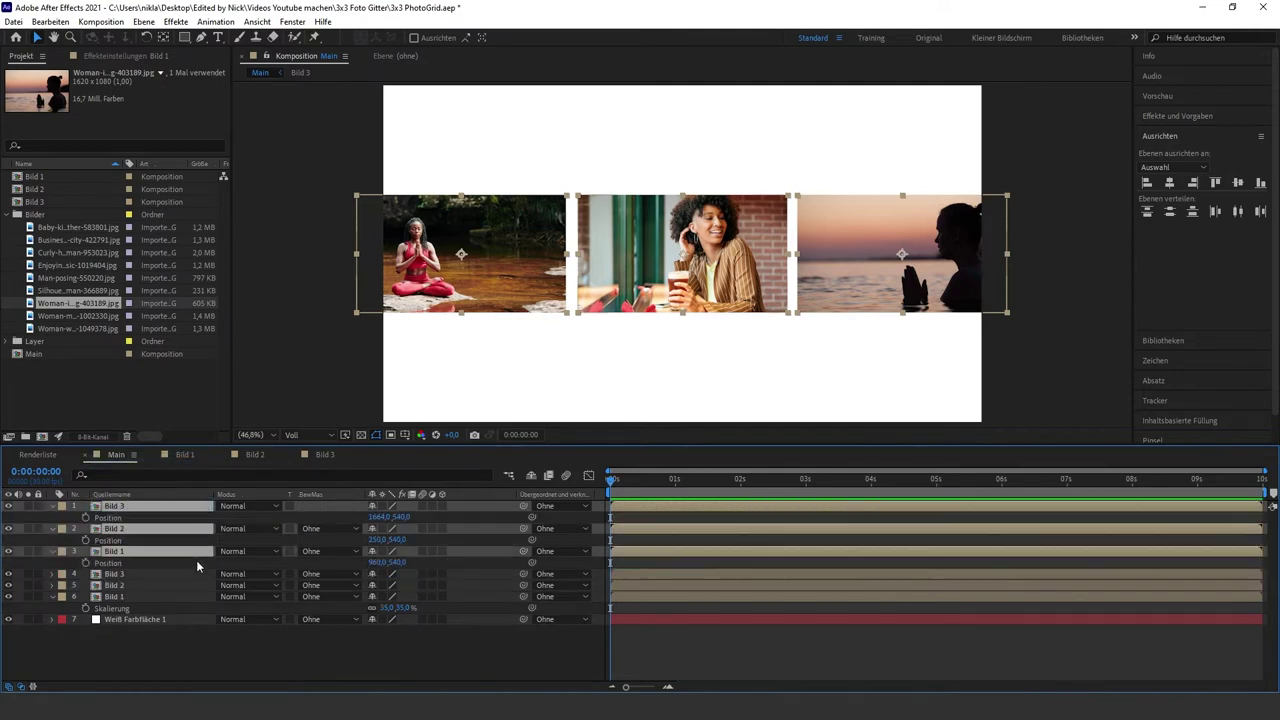
pyautogui.moveTo(400, 517); pyautogui.dragTo(198, 502)
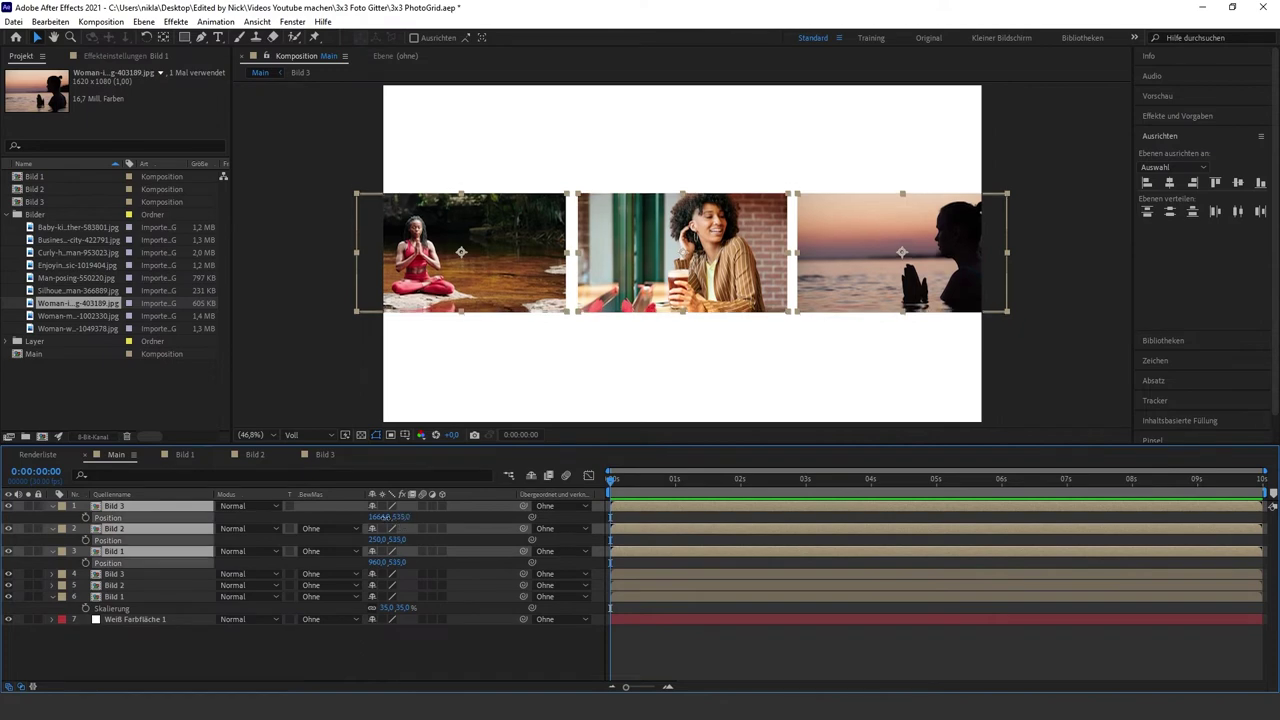
pyautogui.press('Up')
pyautogui.press('Up')
pyautogui.press('Up')
pyautogui.press('Up')
pyautogui.press('Up')
pyautogui.press('Up')
pyautogui.press('Up')
pyautogui.press('Up')
pyautogui.press('Up')
pyautogui.press('Up')
pyautogui.press('Up')
pyautogui.press('Up')
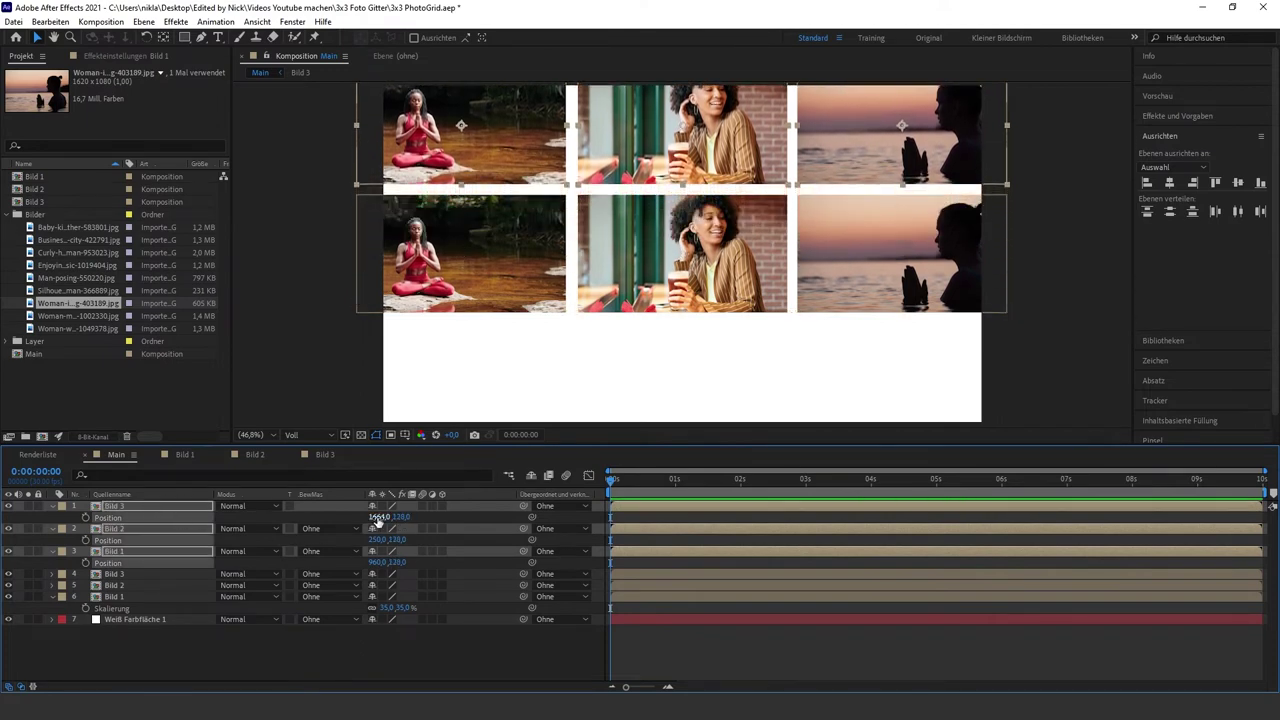
pyautogui.moveTo(378, 521); pyautogui.dragTo(352, 516)
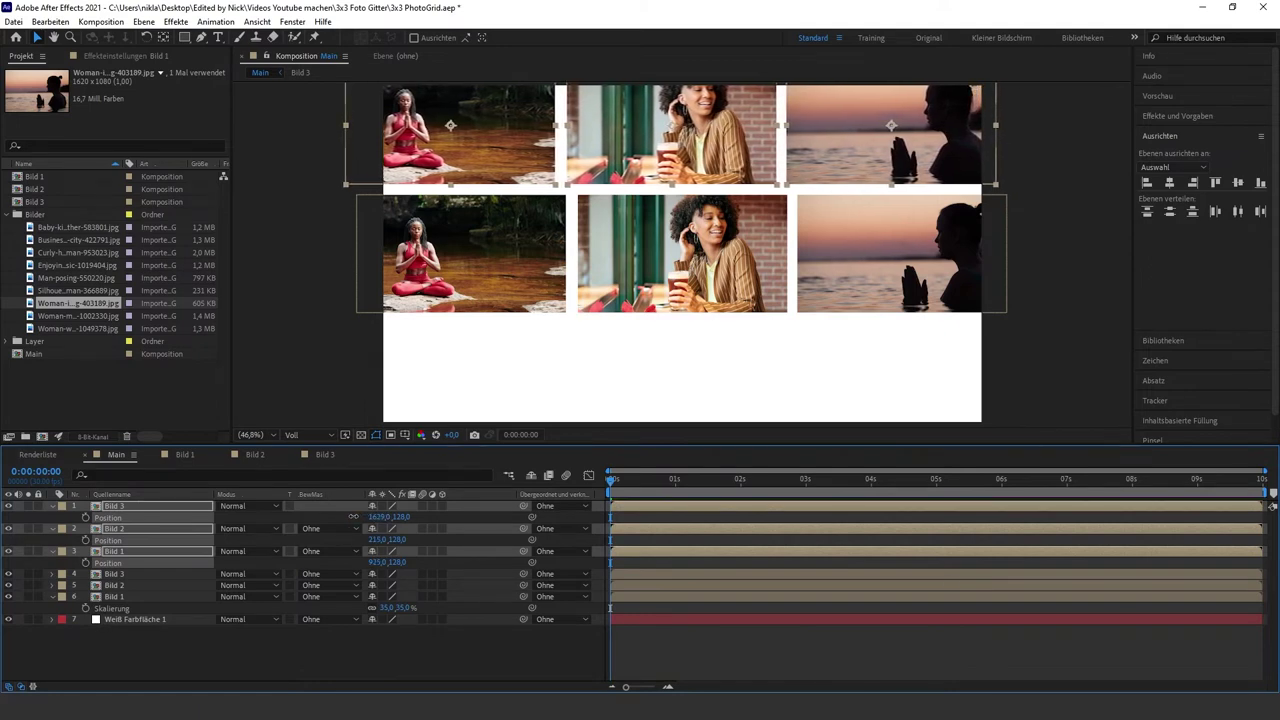
pyautogui.moveTo(352, 516); pyautogui.dragTo(351, 516)
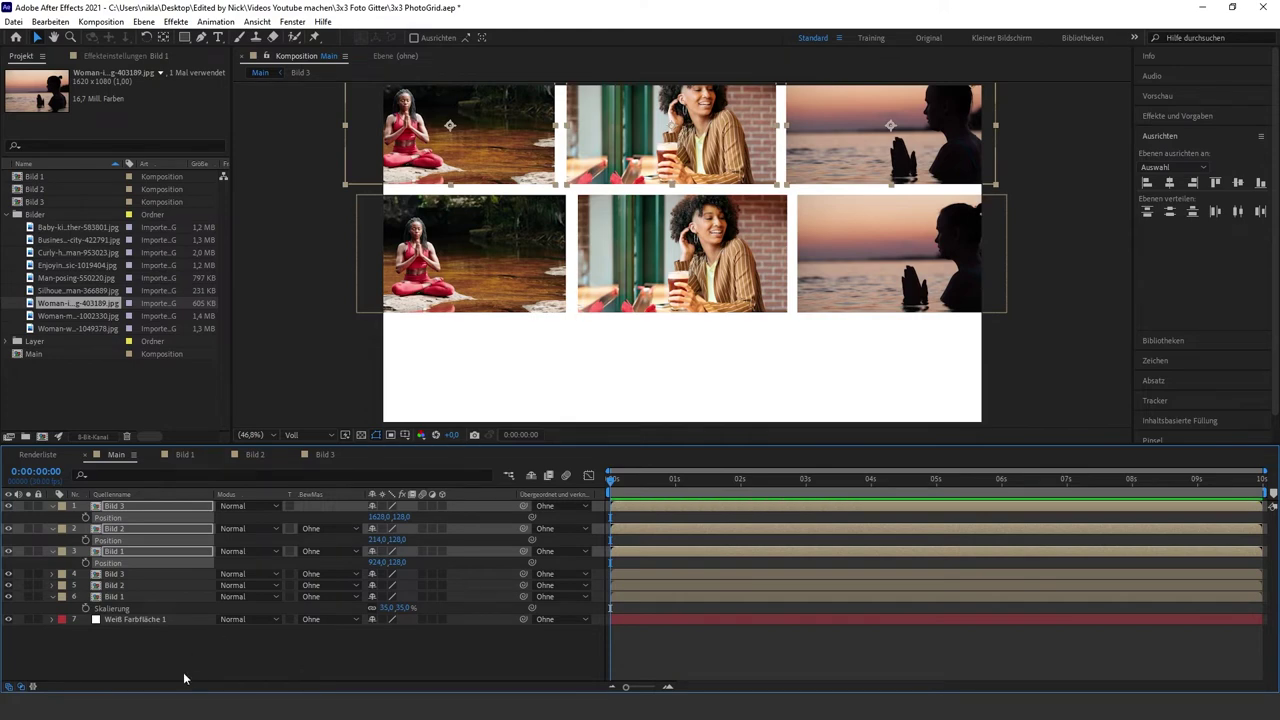
# Duplicate the top row and move the copies down to form the bottom row
pyautogui.hotkey('ctrl', 'd')
pyautogui.moveTo(125, 573); pyautogui.dragTo(116, 508)
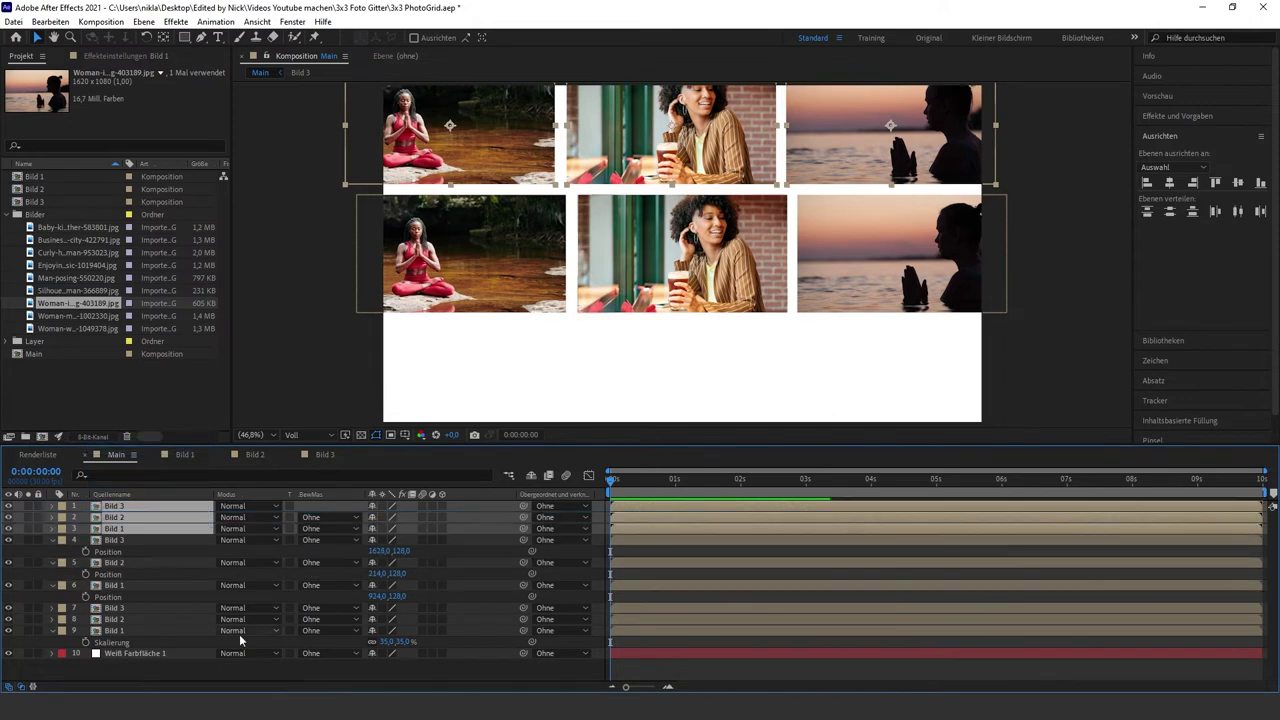
pyautogui.press('p')
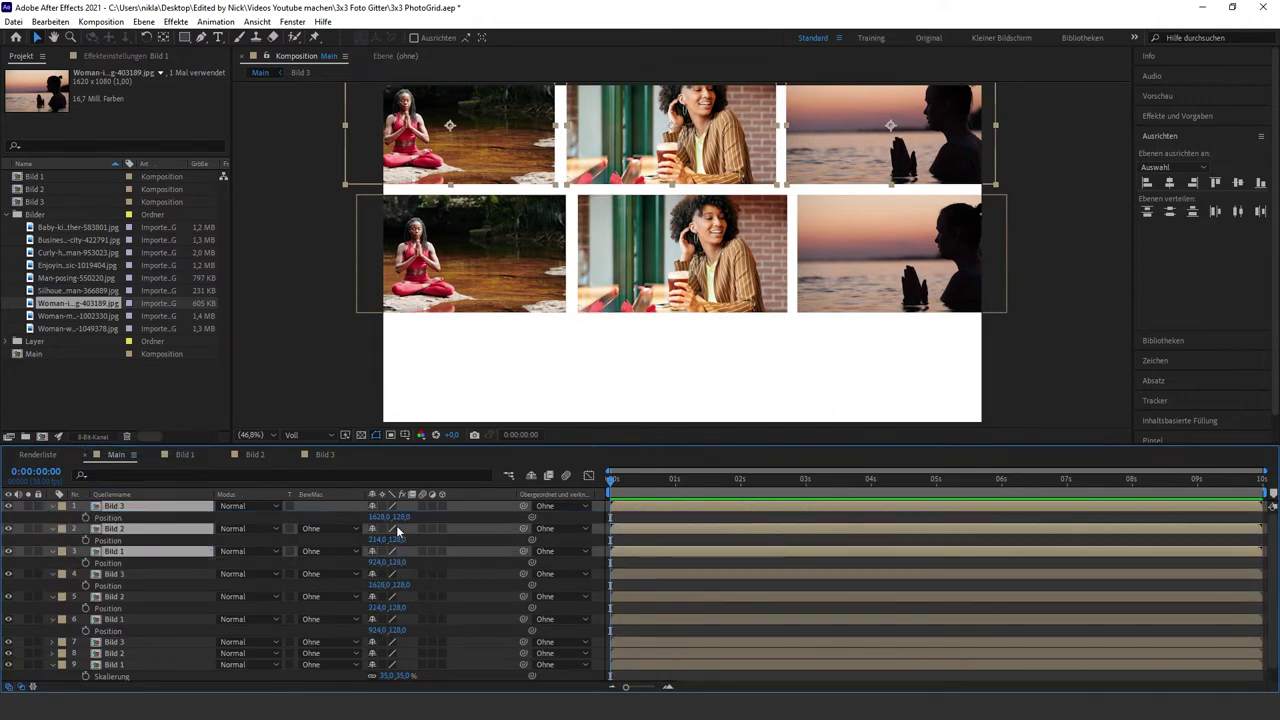
pyautogui.moveTo(398, 535); pyautogui.dragTo(894, 563)
pyautogui.moveTo(378, 517); pyautogui.dragTo(390, 517)
pyautogui.press('p')
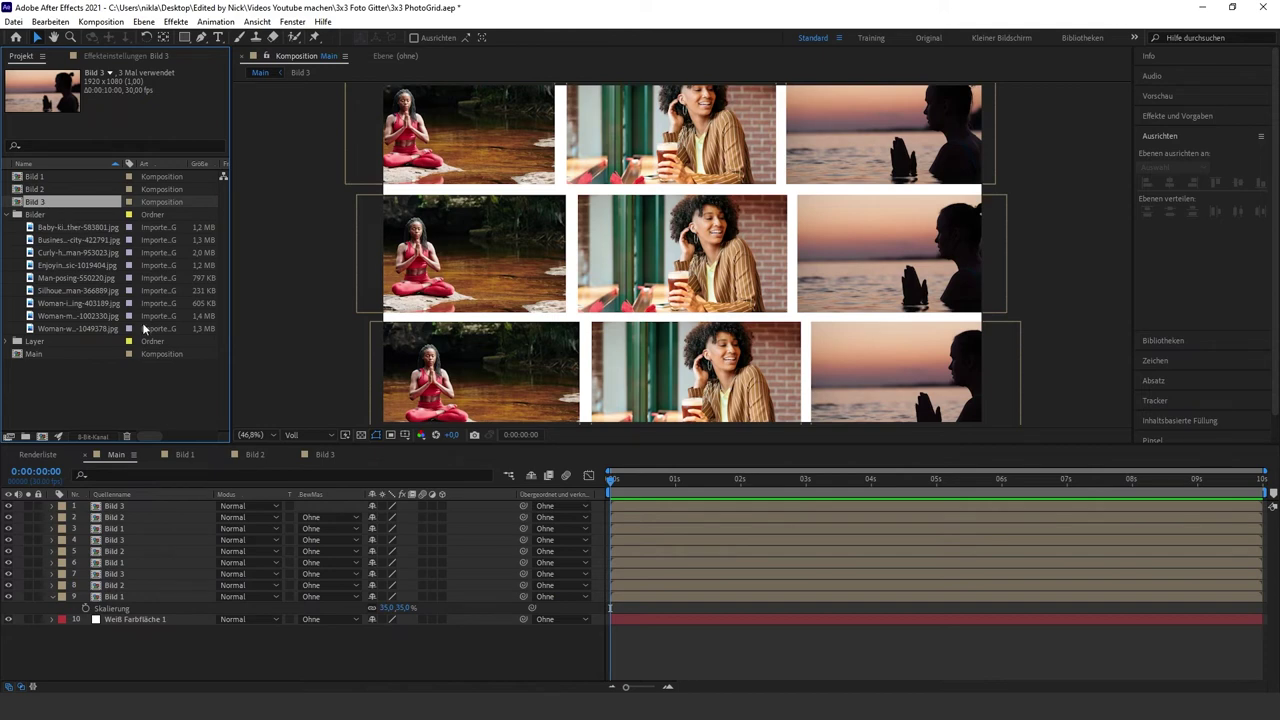
# Duplicate Bild 3 into Bild 4 through Bild 9 and swap Bild 4 into the first grid layer
pyautogui.hotkey('ctrl', 'd')
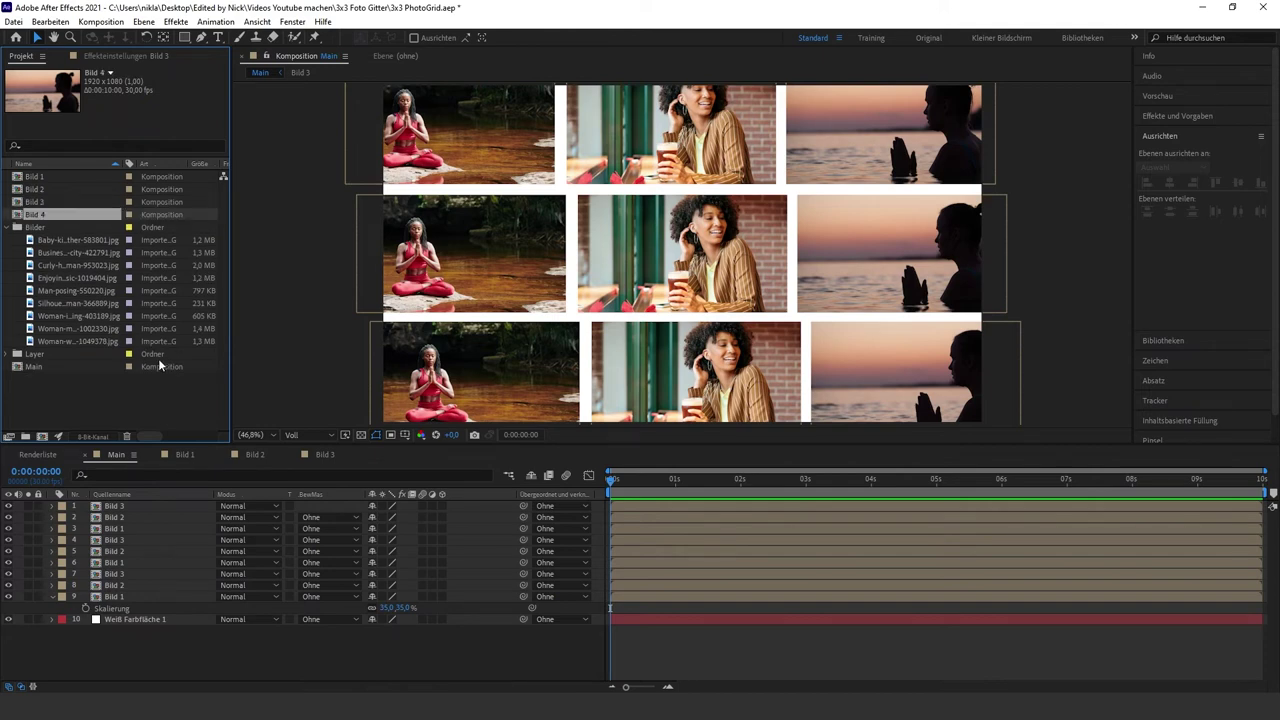
pyautogui.hotkey('ctrl', 'd')
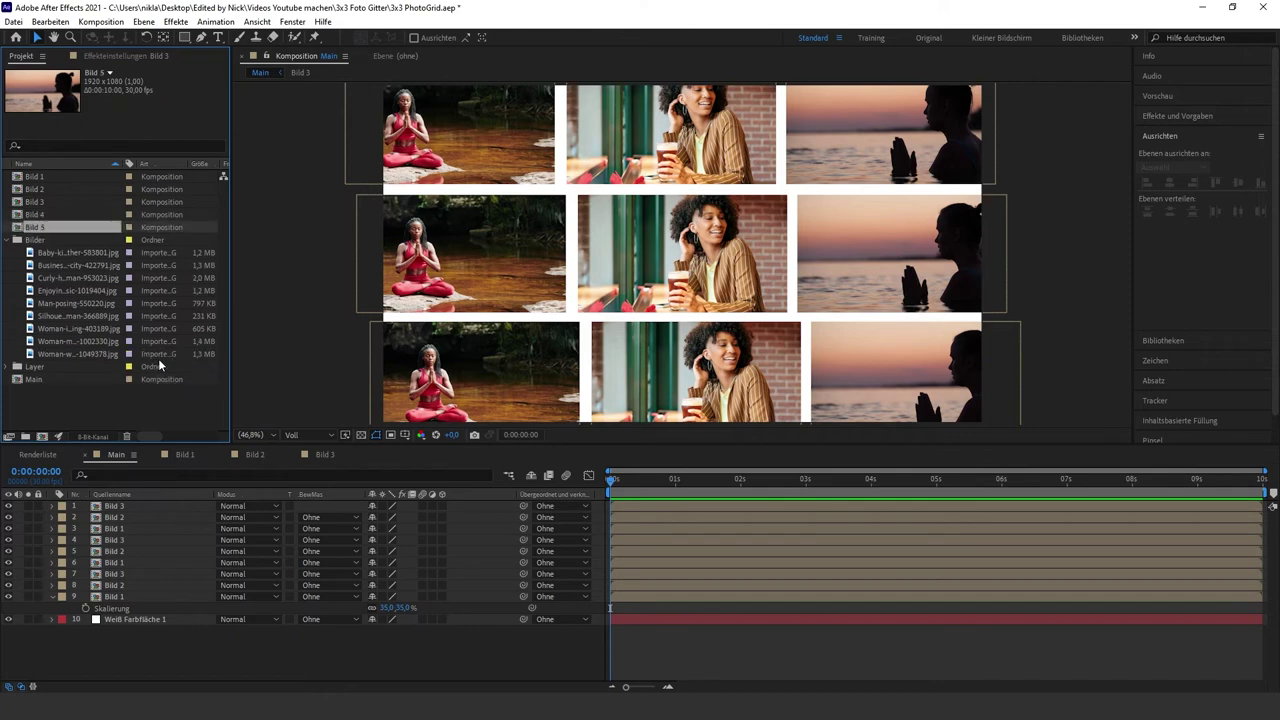
pyautogui.hotkey('ctrl', 'd')
pyautogui.hotkey('ctrl', 'd')
pyautogui.hotkey('ctrl', 'd')
pyautogui.hotkey('ctrl', 'd')
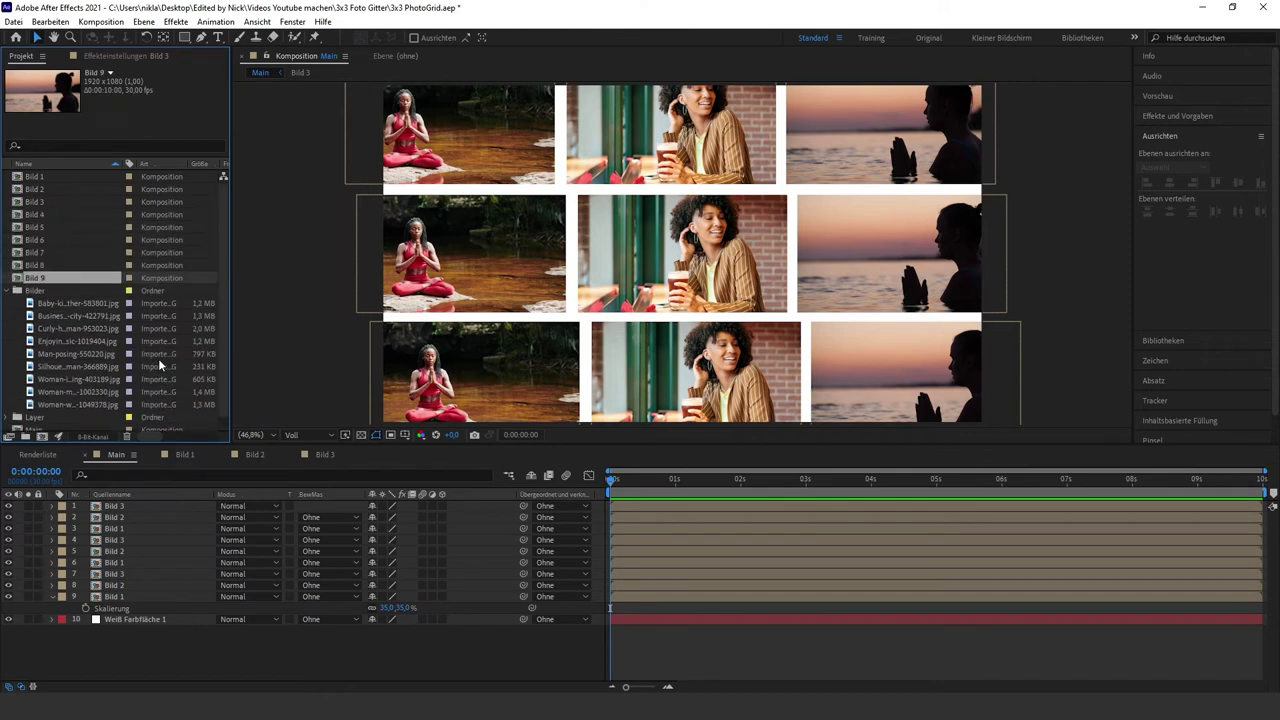
pyautogui.click(117, 563)
pyautogui.click(48, 215)
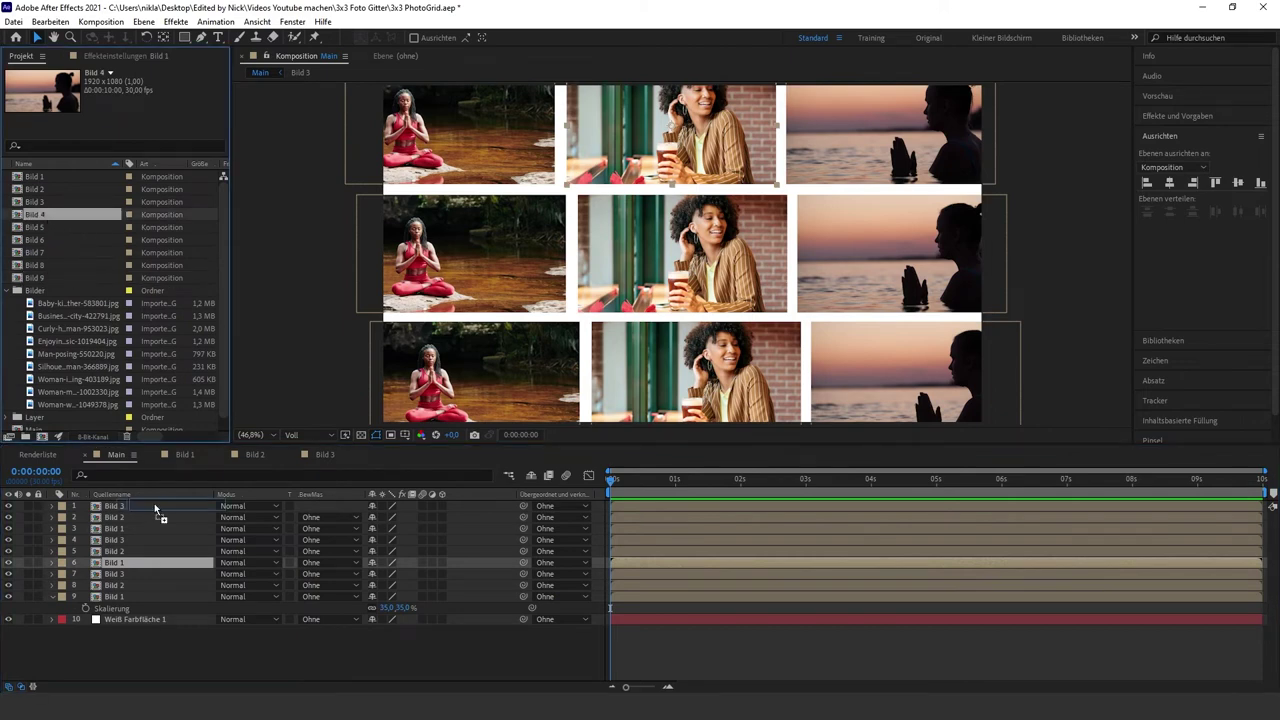
pyautogui.hotkey('ctrl', 'alt', '/')
# Replace the next grid layers' sources with Bild 5 through Bild 8
pyautogui.click(120, 551)
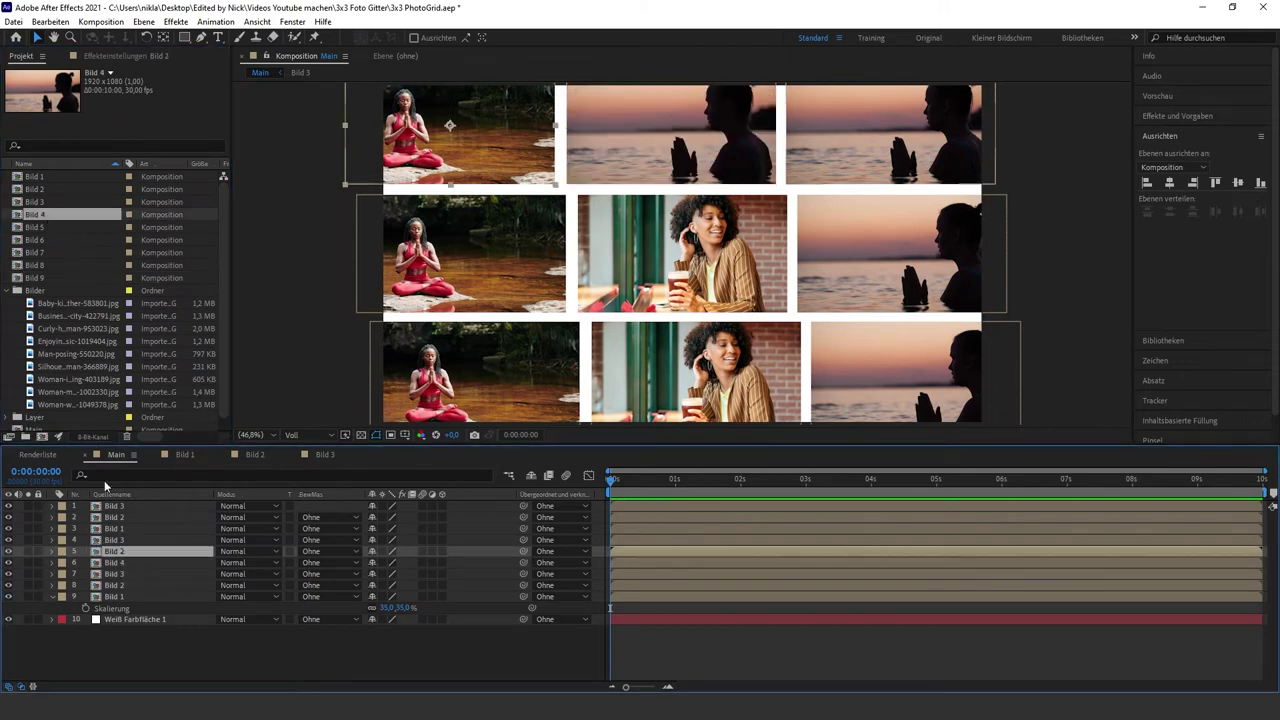
pyautogui.click(43, 228)
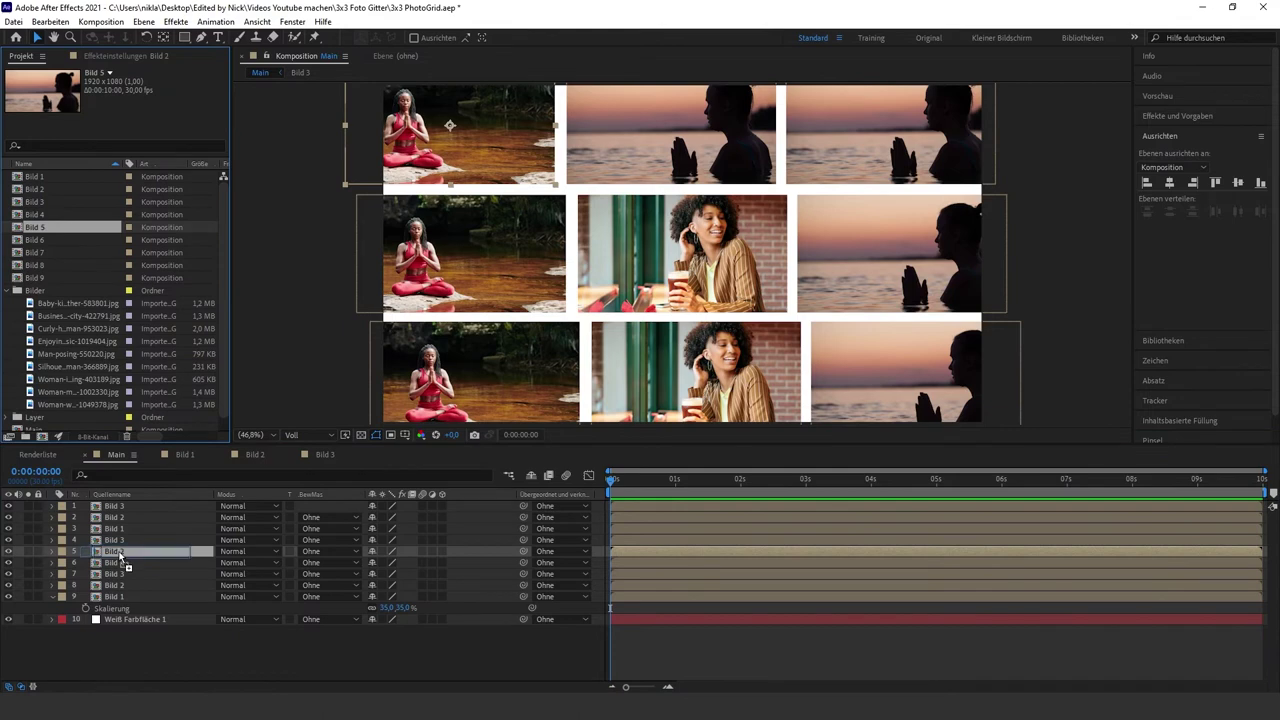
pyautogui.hotkey('ctrl', 'alt', '/')
pyautogui.click(43, 240)
pyautogui.click(118, 540)
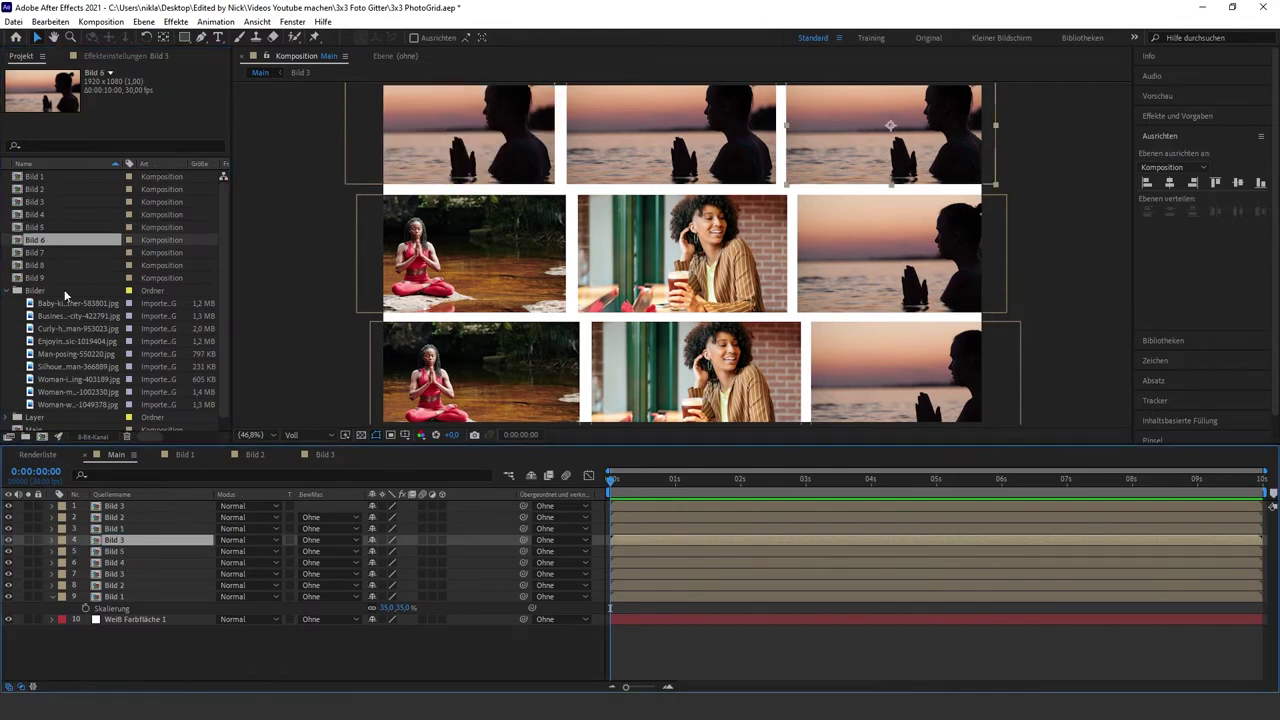
pyautogui.hotkey('ctrl', 'alt', '/')
pyautogui.click(43, 253)
pyautogui.click(118, 528)
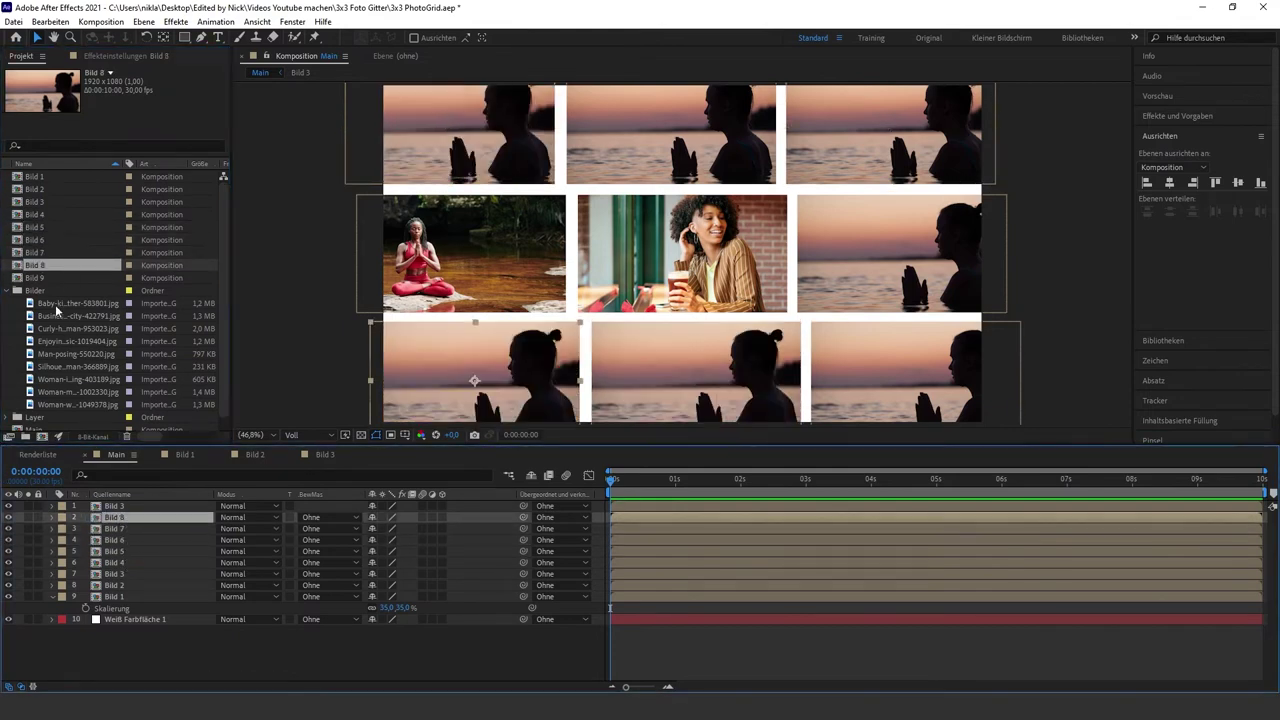
pyautogui.hotkey('ctrl', 'alt', '/')
pyautogui.click(43, 278)
pyautogui.click(118, 506)
# Place the cameraman silhouette photo in Bild 4, scaled to about 121%, and return to Main
pyautogui.doubleClick(127, 562)
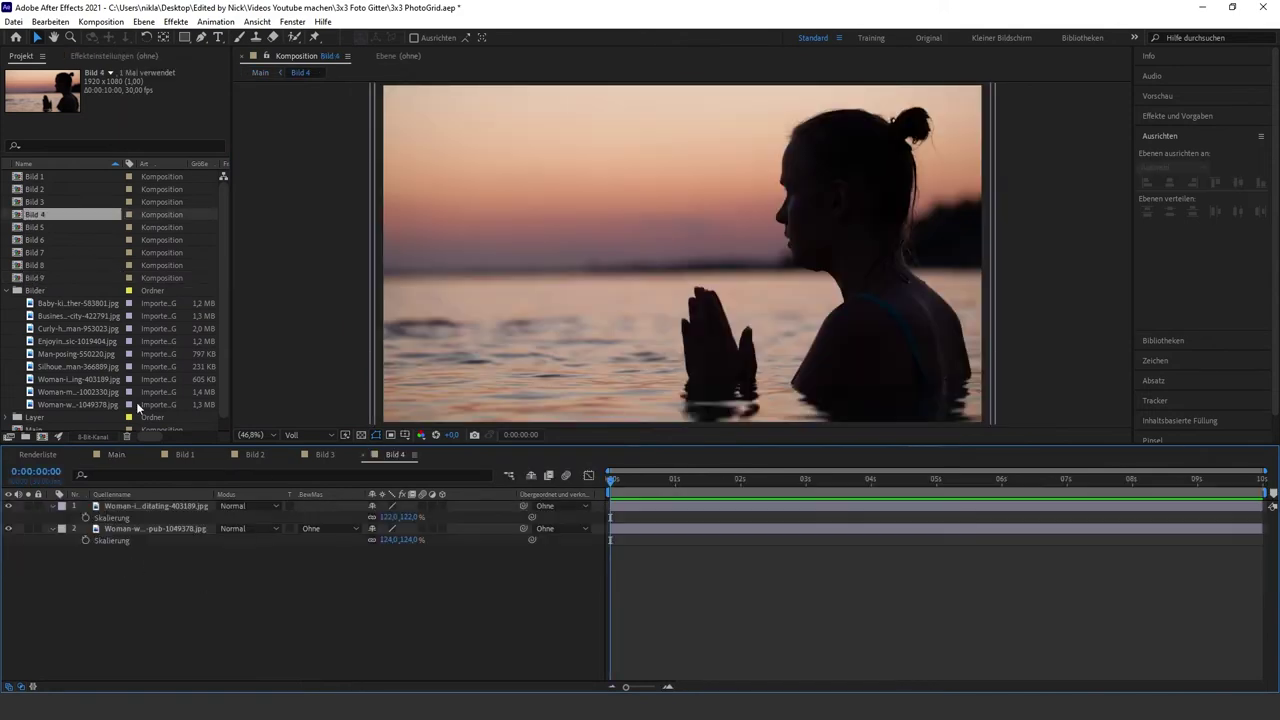
pyautogui.click(78, 367)
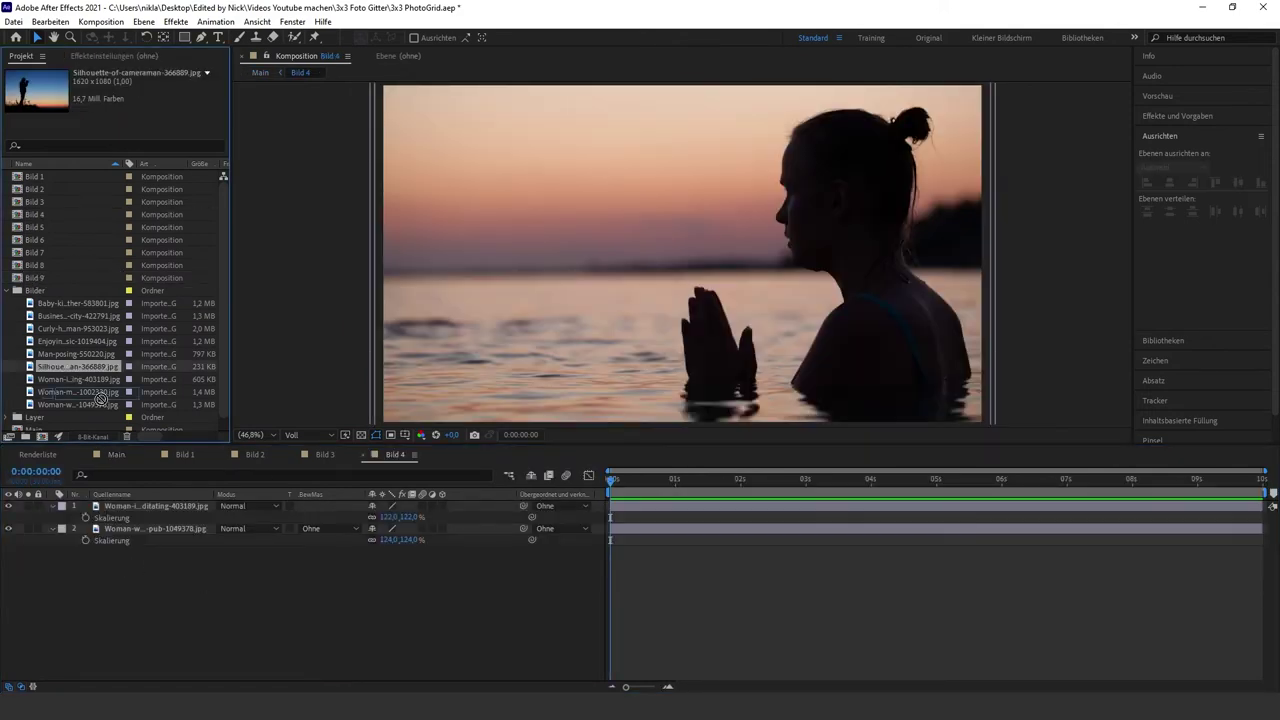
pyautogui.moveTo(137, 505); pyautogui.dragTo(136, 502)
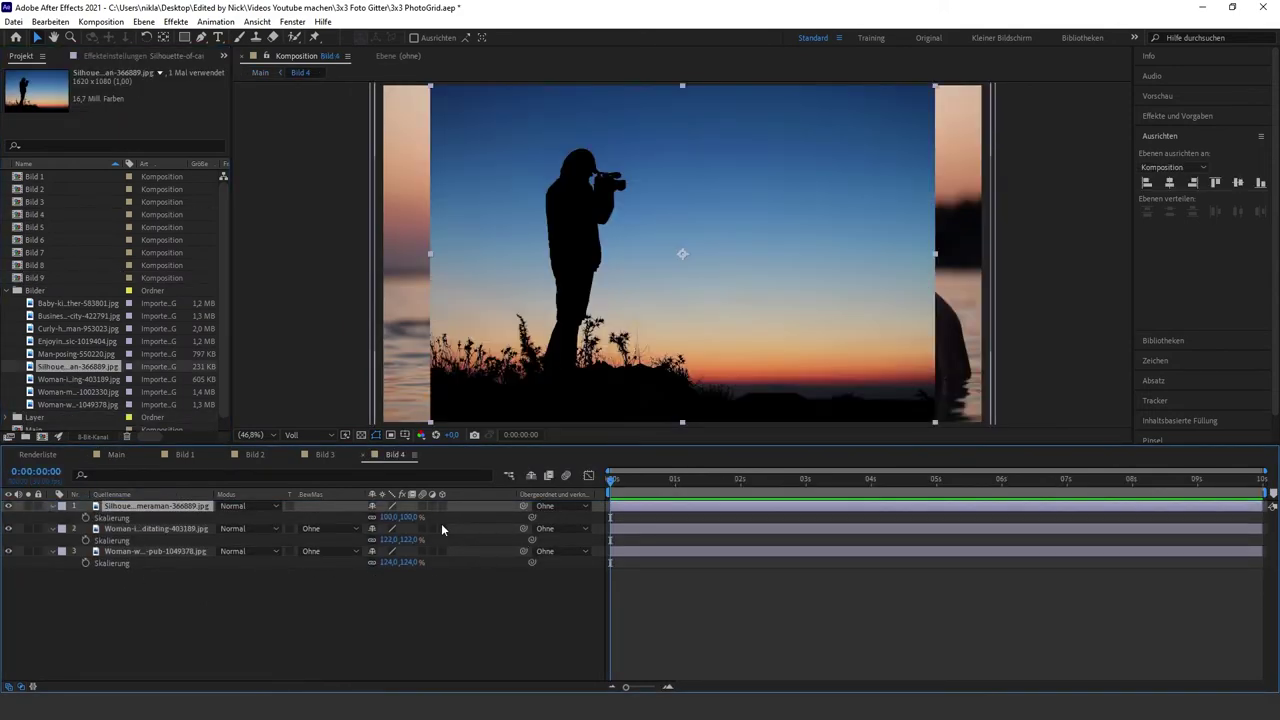
pyautogui.moveTo(390, 520); pyautogui.dragTo(411, 519)
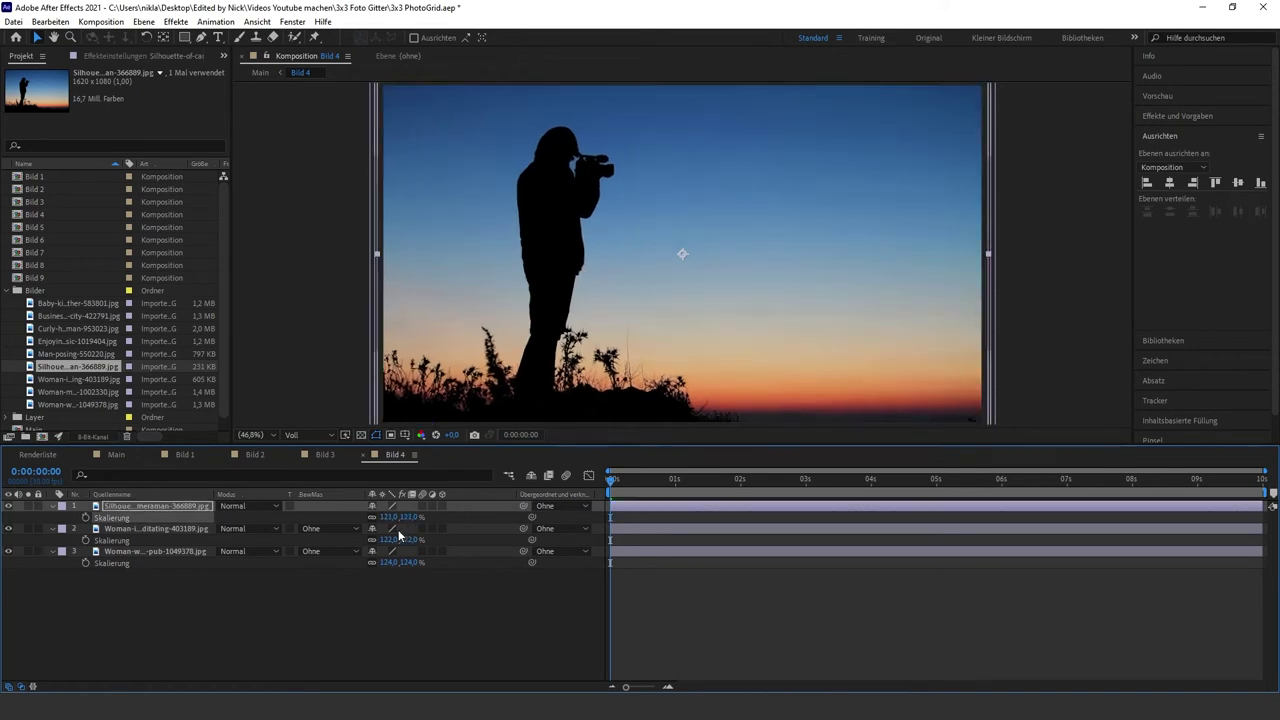
pyautogui.click(116, 455)
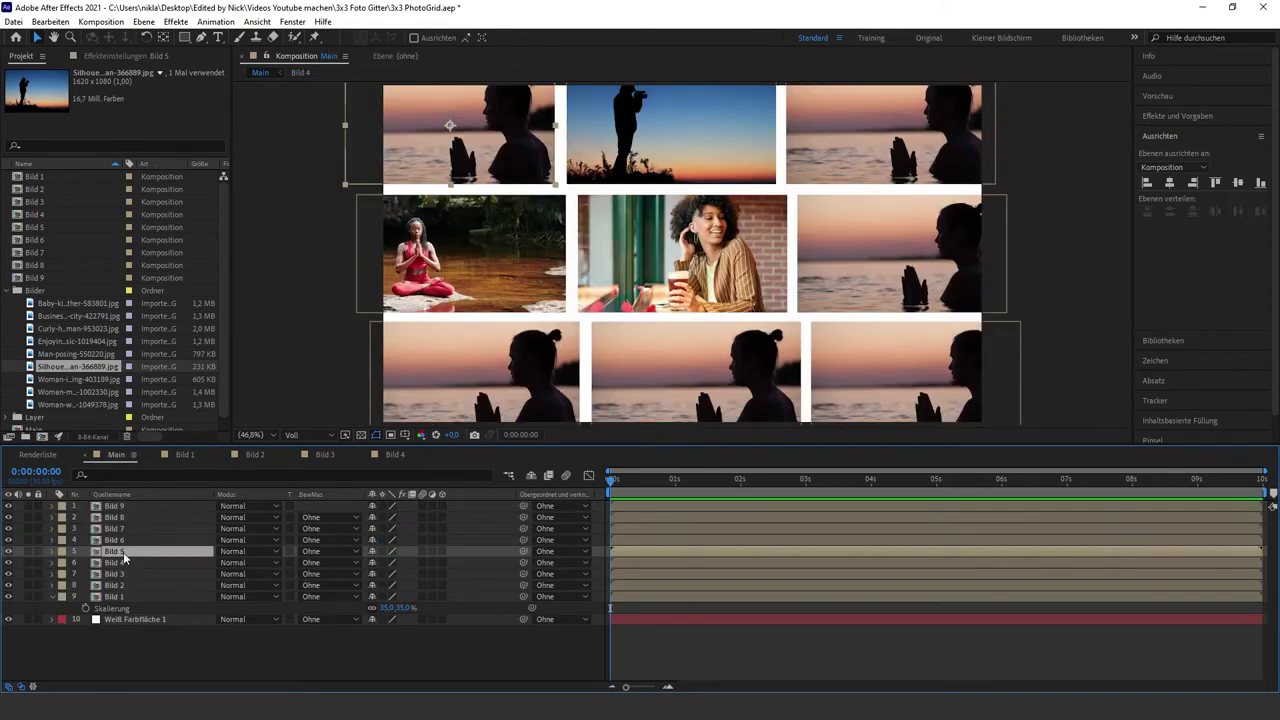
# Fill the Bild 5 precomp with the Man-posing photo from the Bilder folder
pyautogui.doubleClick(123, 552)
pyautogui.moveTo(78, 354); pyautogui.dragTo(136, 505)
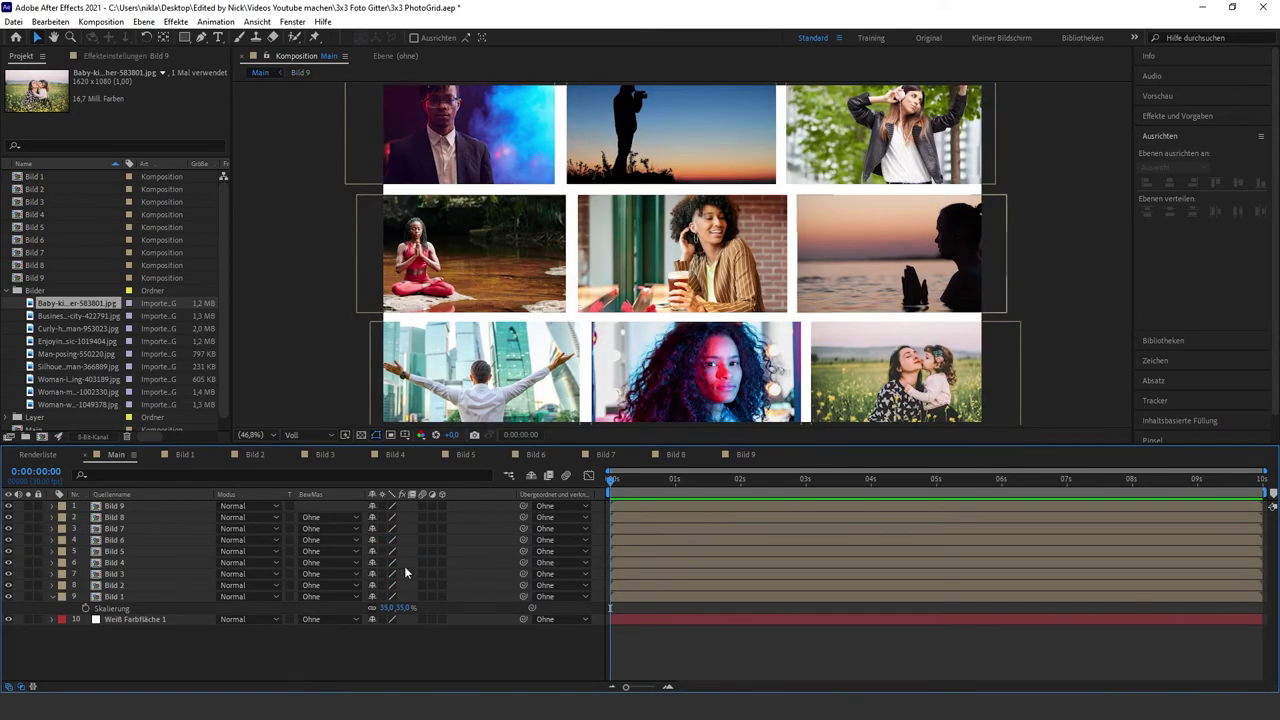
pyautogui.click(54, 597)
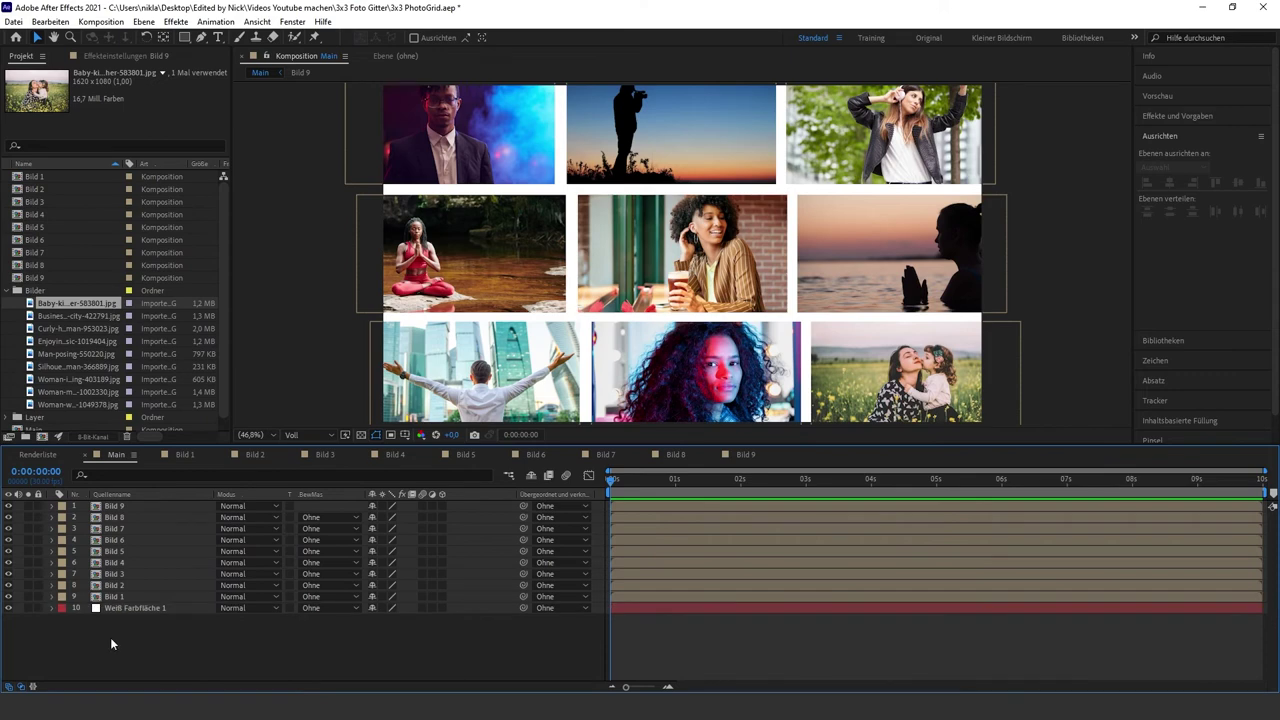
# Add a new null object, Null 1, to the Main composition
pyautogui.rightClick(179, 634)
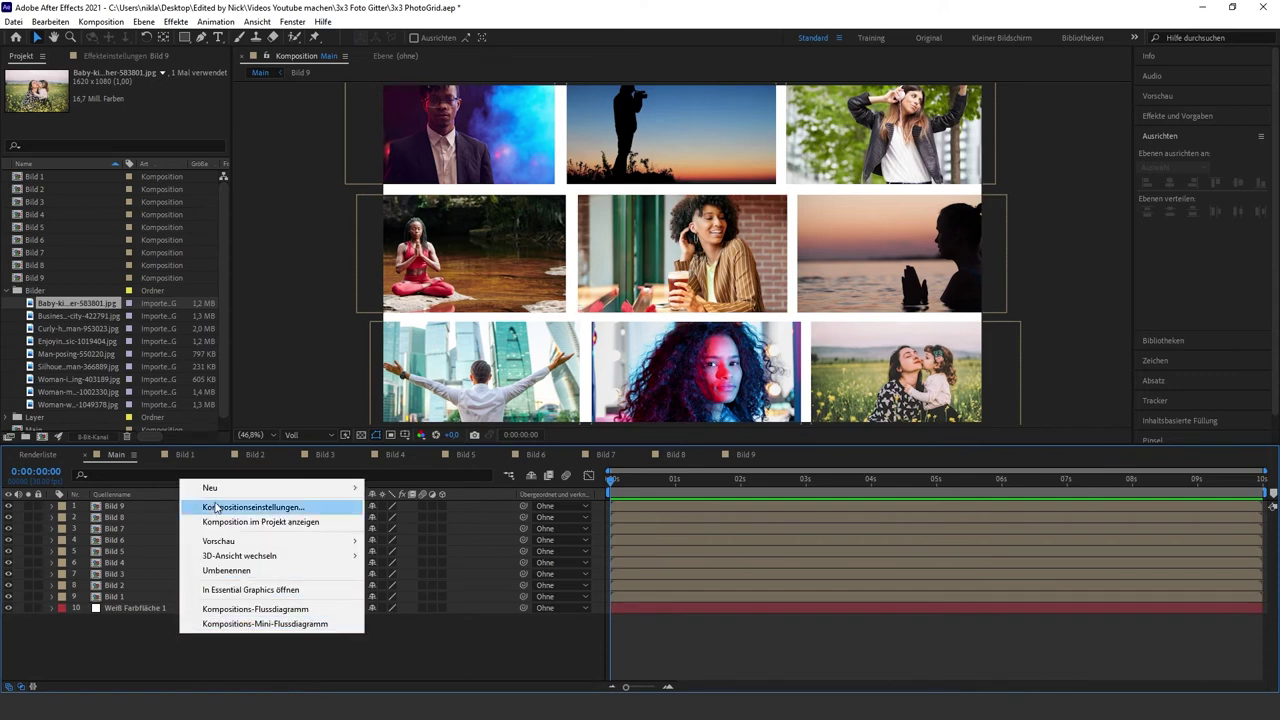
pyautogui.moveTo(212, 488)
pyautogui.click(400, 569)
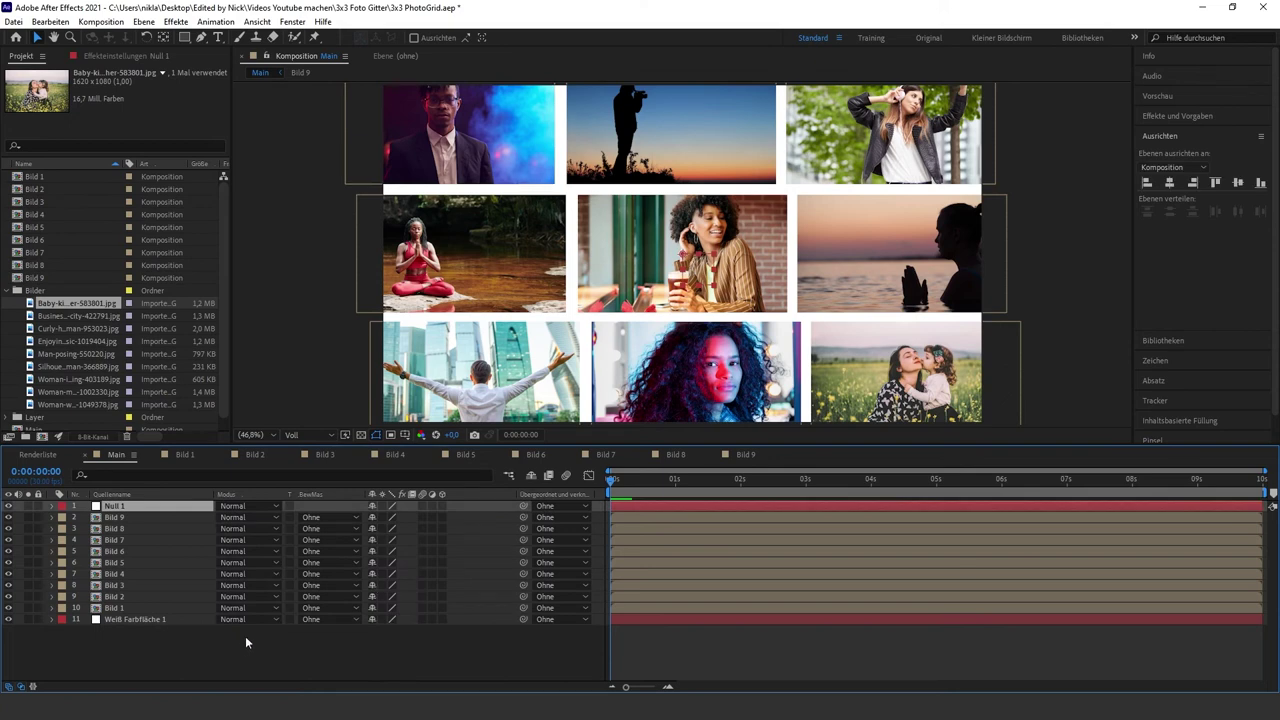
# Parent the Bild 7, Bild 8 and Bild 9 layers to Null 1
pyautogui.click(143, 540)
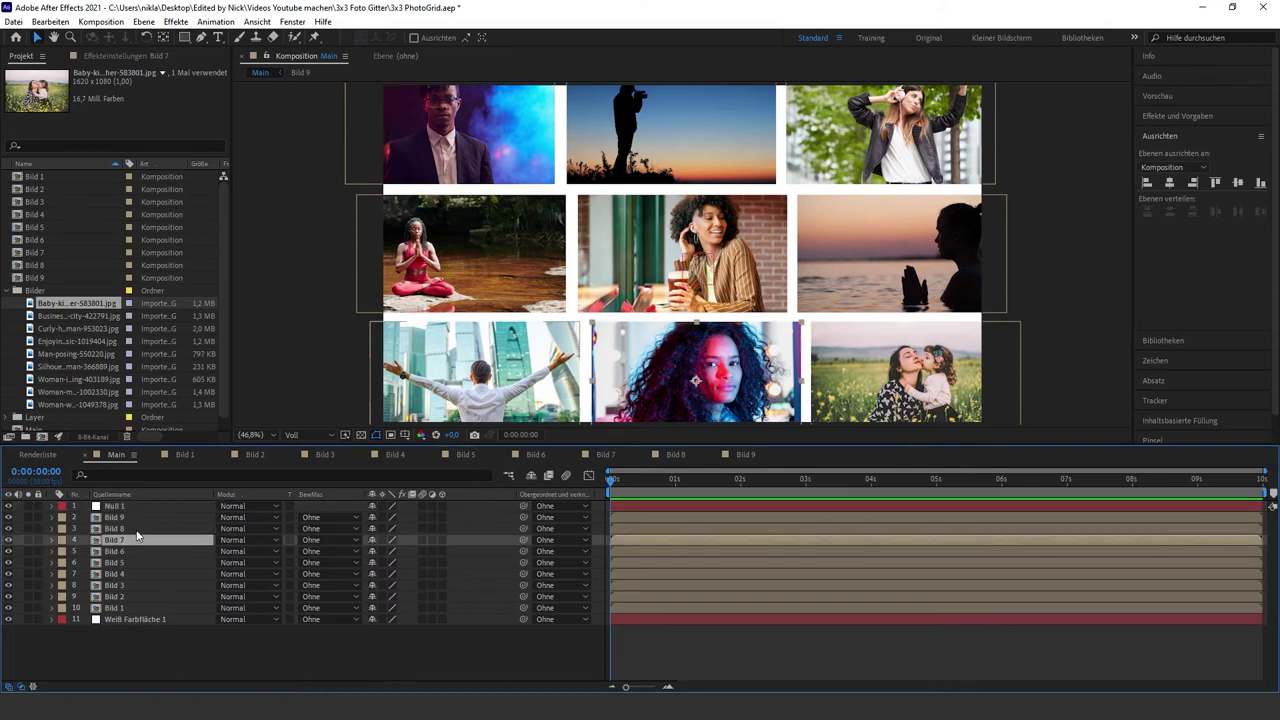
pyautogui.keyDown('shift'); pyautogui.click(137, 528); pyautogui.keyUp('shift')
pyautogui.keyDown('shift'); pyautogui.click(136, 517); pyautogui.keyUp('shift')
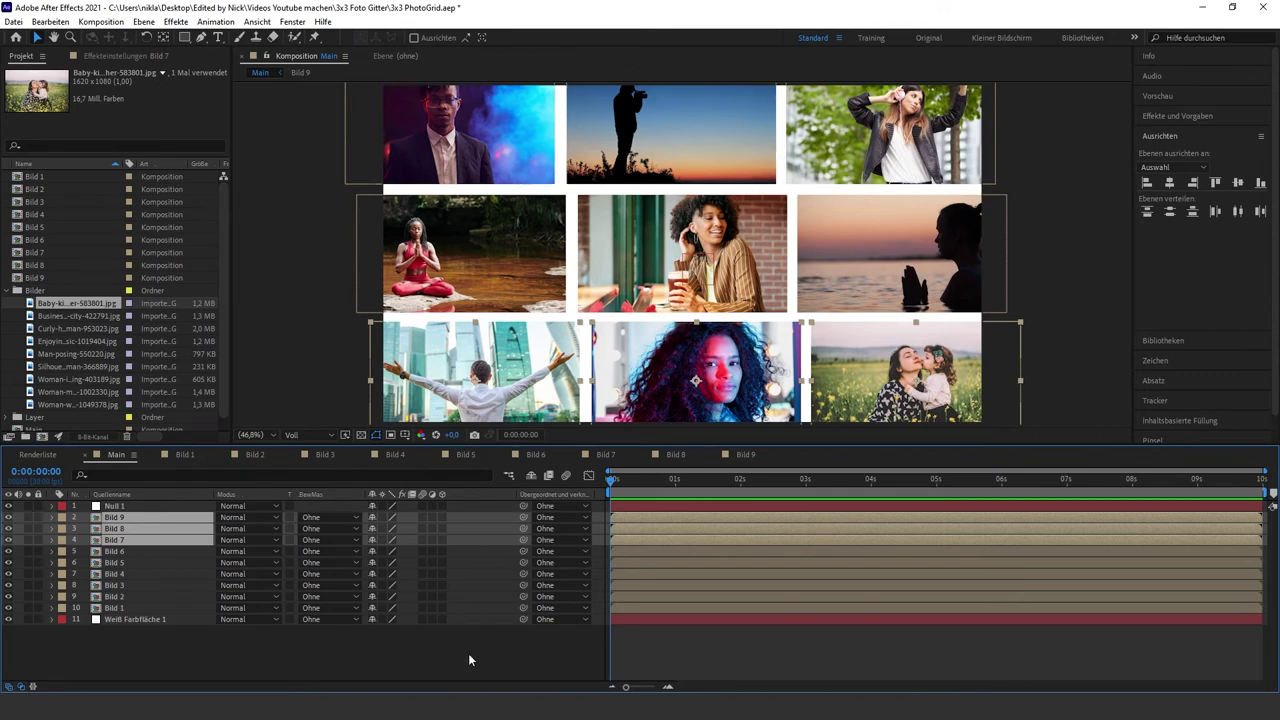
pyautogui.moveTo(523, 539); pyautogui.dragTo(178, 512)
pyautogui.click(172, 511)
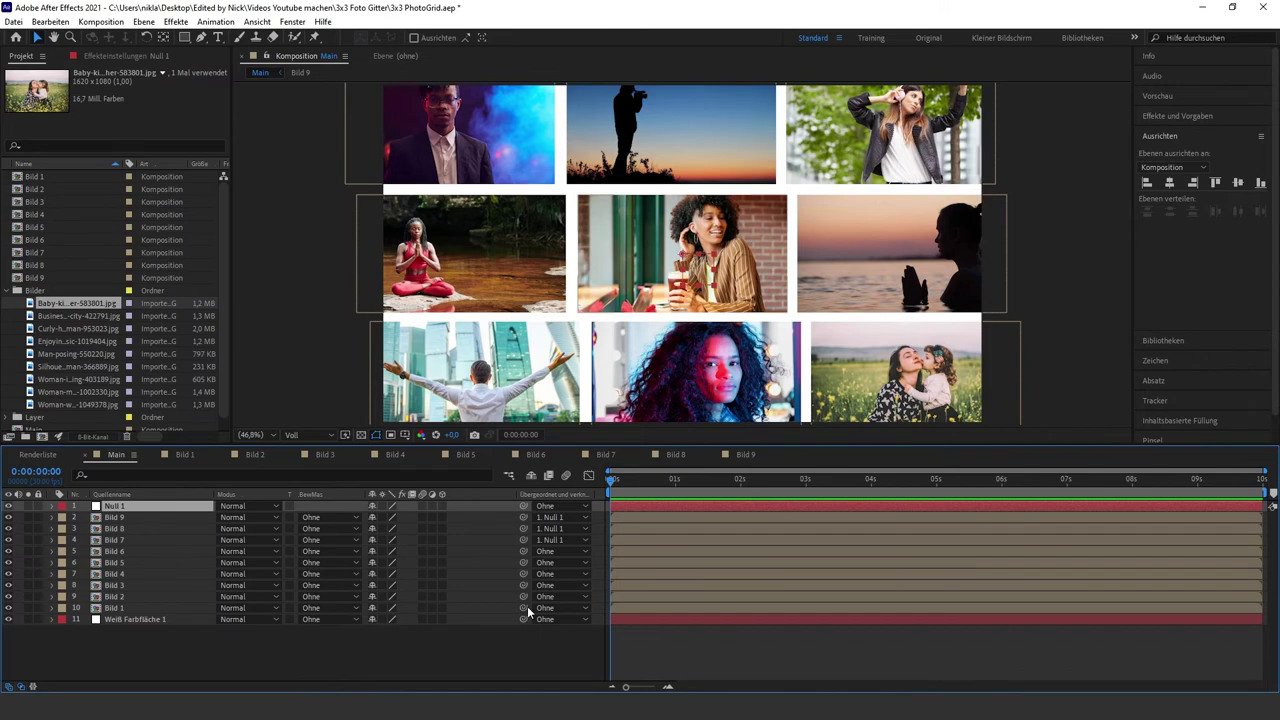
# Keyframe Null 1's Position at 960,0 at 0 s and 878,0 at 4 s
pyautogui.press('p')
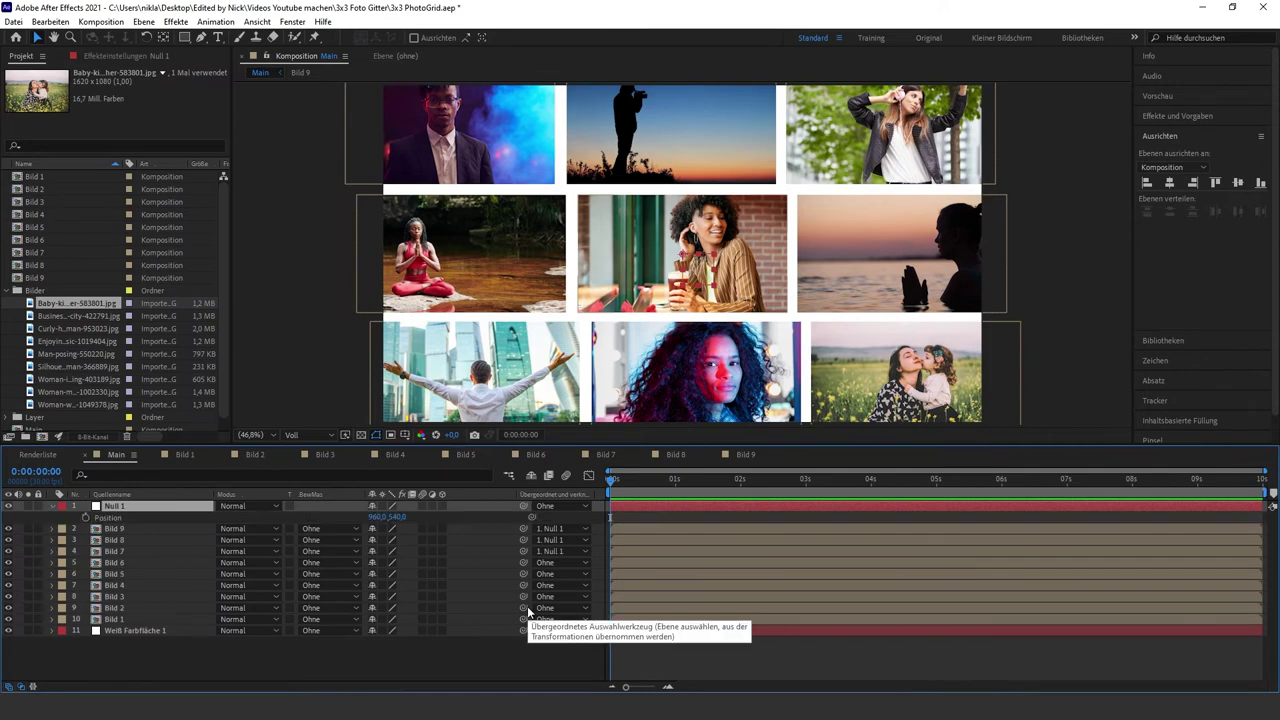
pyautogui.click(85, 517)
pyautogui.moveTo(650, 482); pyautogui.dragTo(872, 490)
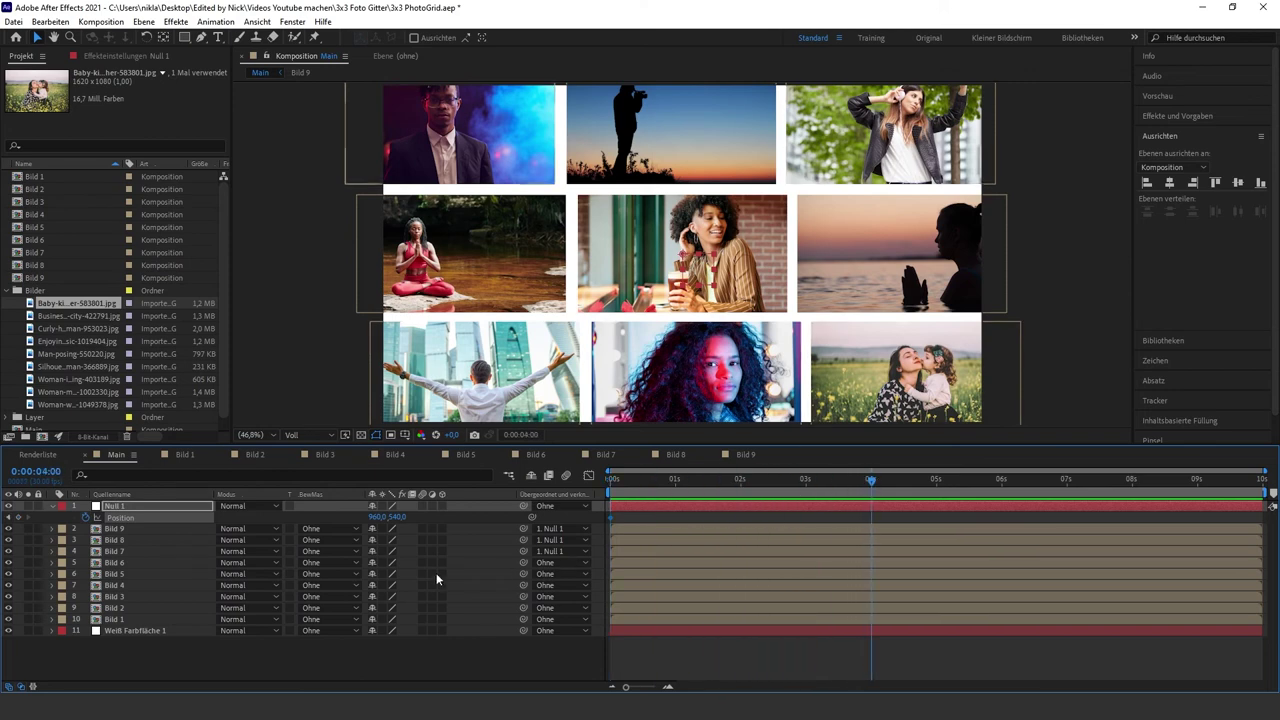
pyautogui.moveTo(375, 517); pyautogui.dragTo(322, 517)
pyautogui.click(340, 655)
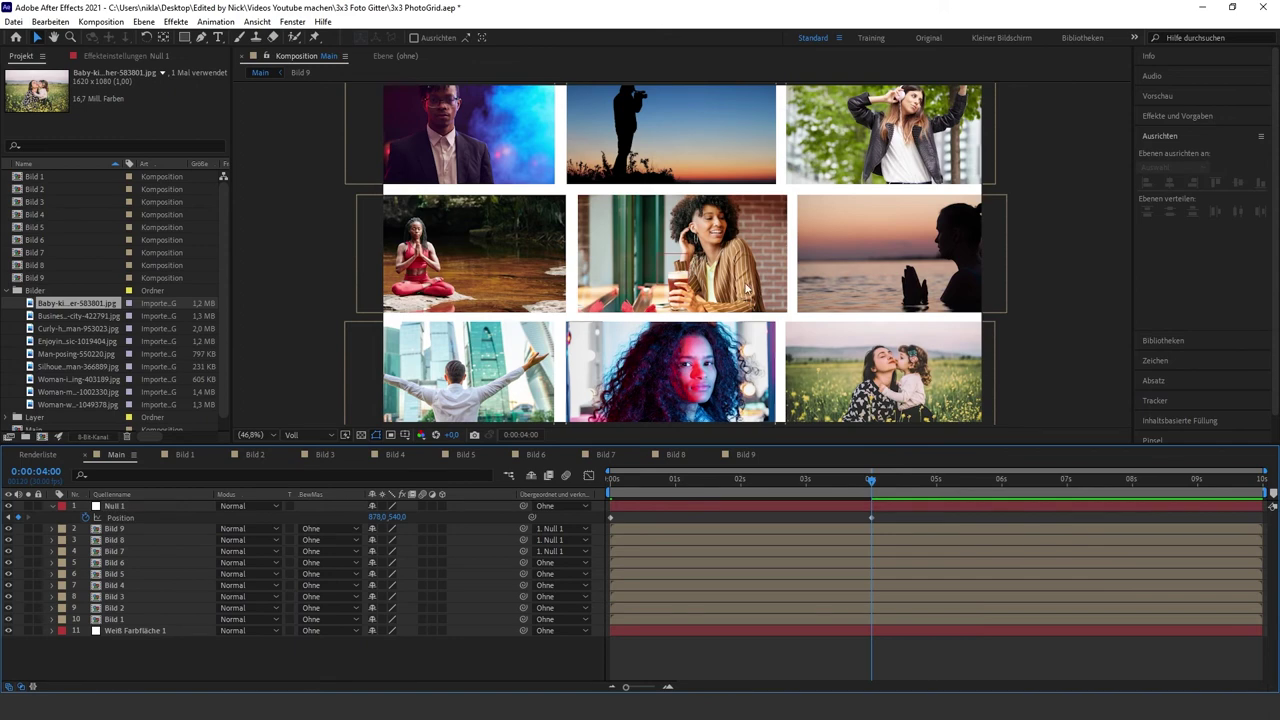
# Add a second null, Null 2, and parent Bild 4, Bild 5 and Bild 6 to it
pyautogui.rightClick(120, 662)
pyautogui.moveTo(168, 514)
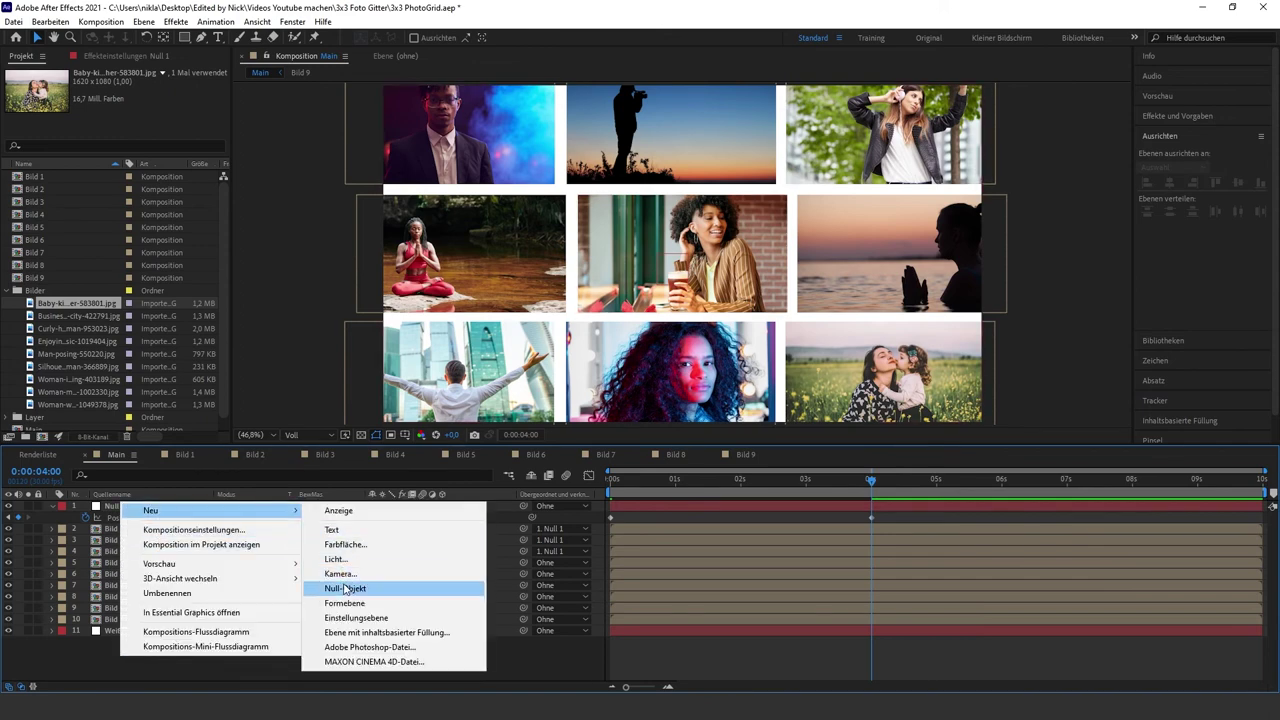
pyautogui.click(344, 588)
pyautogui.click(133, 595)
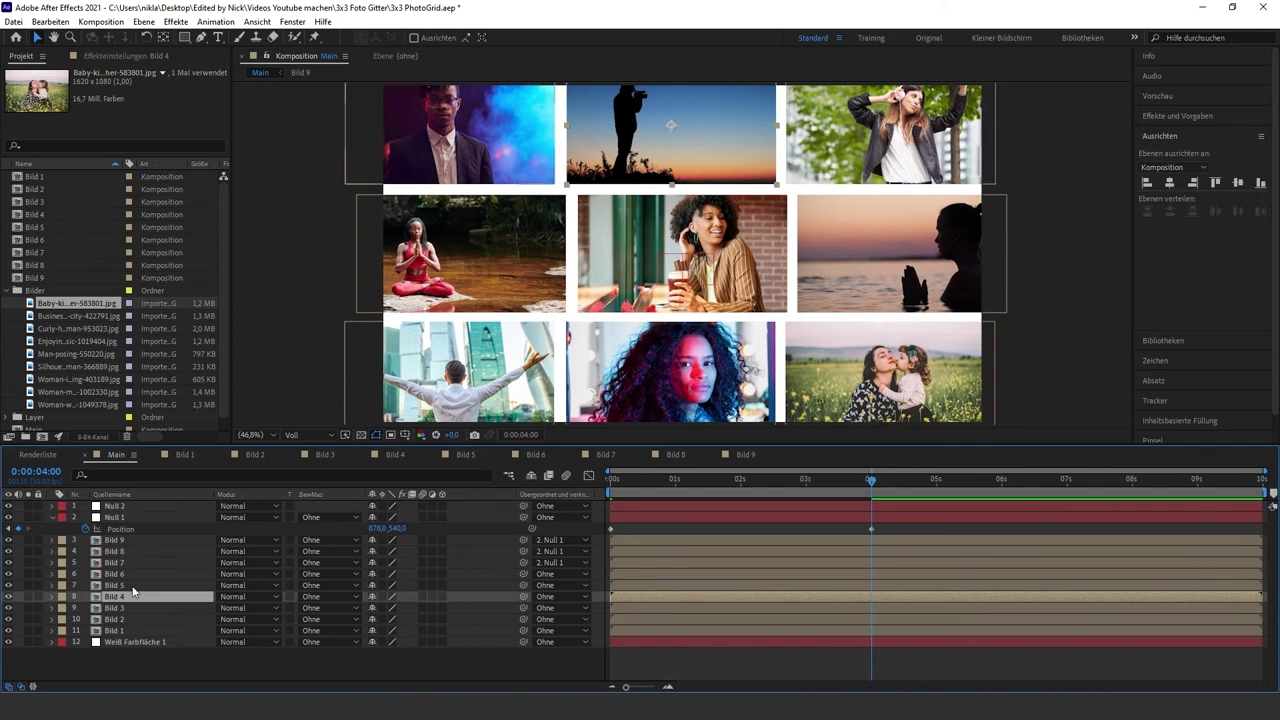
pyautogui.keyDown('ctrl'); pyautogui.click(133, 585); pyautogui.keyUp('ctrl')
pyautogui.keyDown('ctrl'); pyautogui.click(133, 574); pyautogui.keyUp('ctrl')
pyautogui.moveTo(523, 574); pyautogui.dragTo(158, 507)
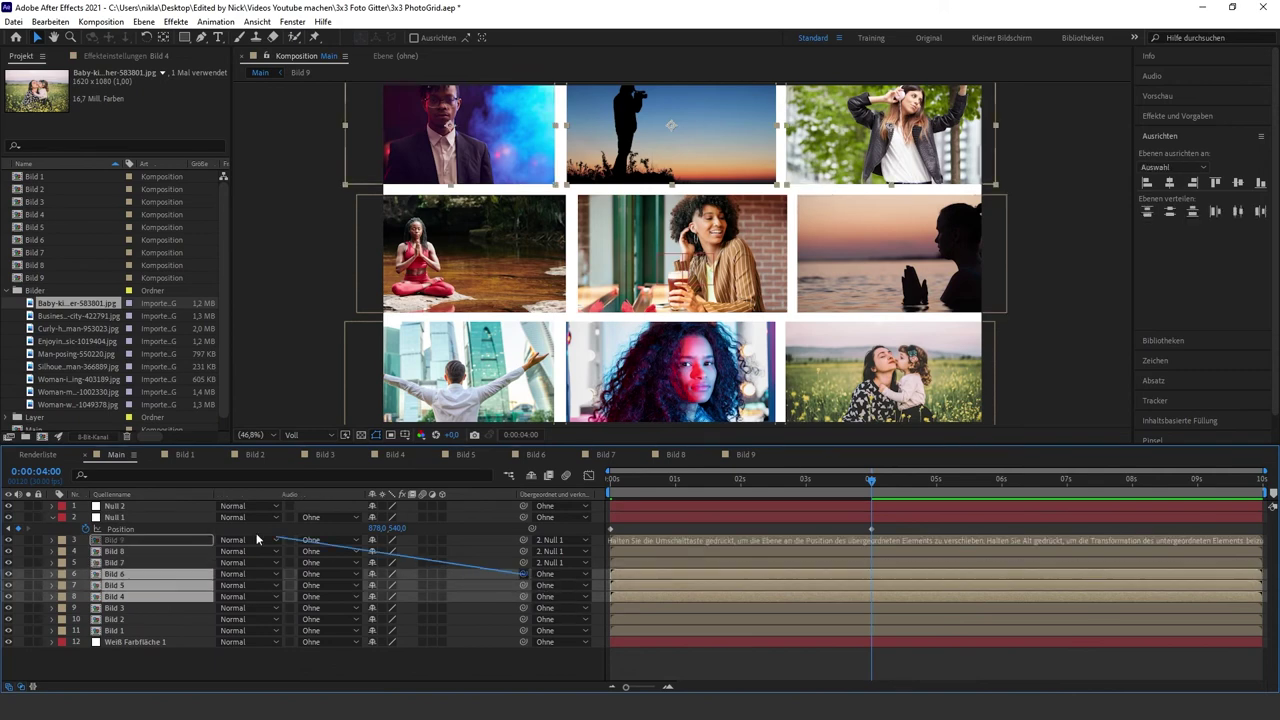
pyautogui.click(147, 505)
# Keyframe Null 2's Position from 960,540 at 0 s to 1034,540 at 4 s
pyautogui.press('p')
pyautogui.press('Home')
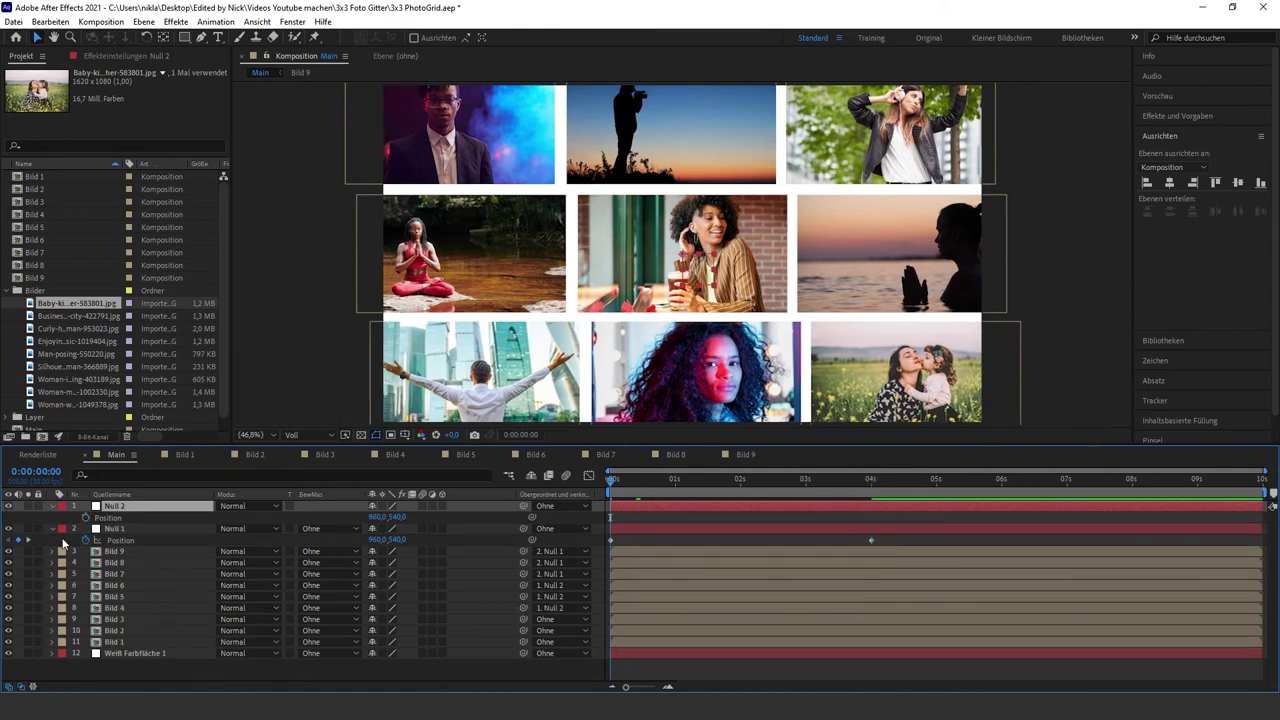
pyautogui.click(86, 518)
pyautogui.click(873, 482)
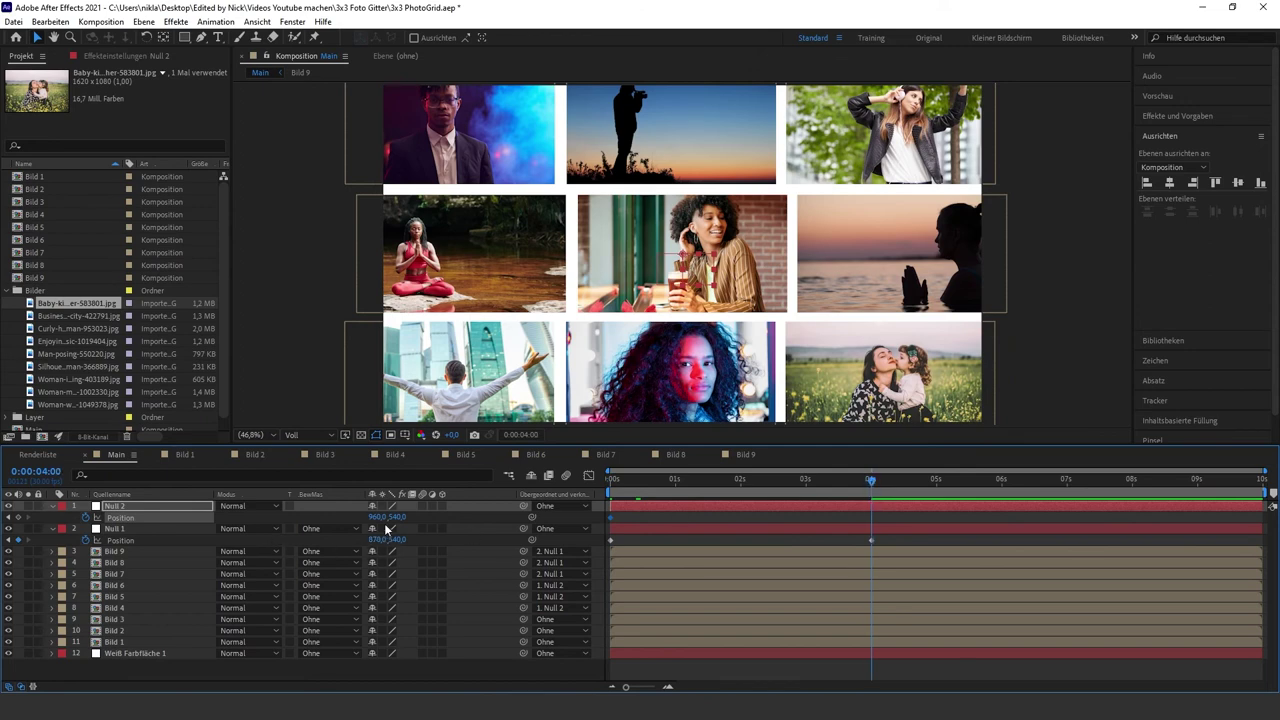
pyautogui.moveTo(378, 517); pyautogui.dragTo(424, 517)
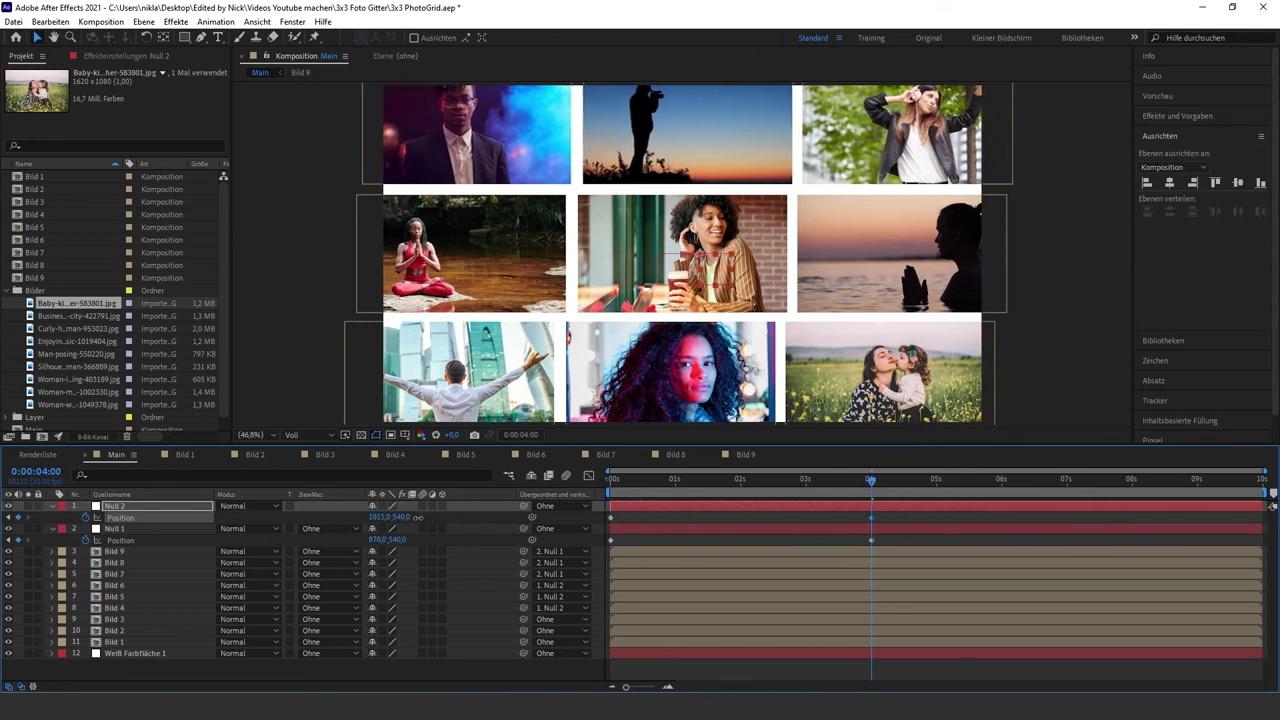
pyautogui.moveTo(612, 480); pyautogui.dragTo(940, 481)
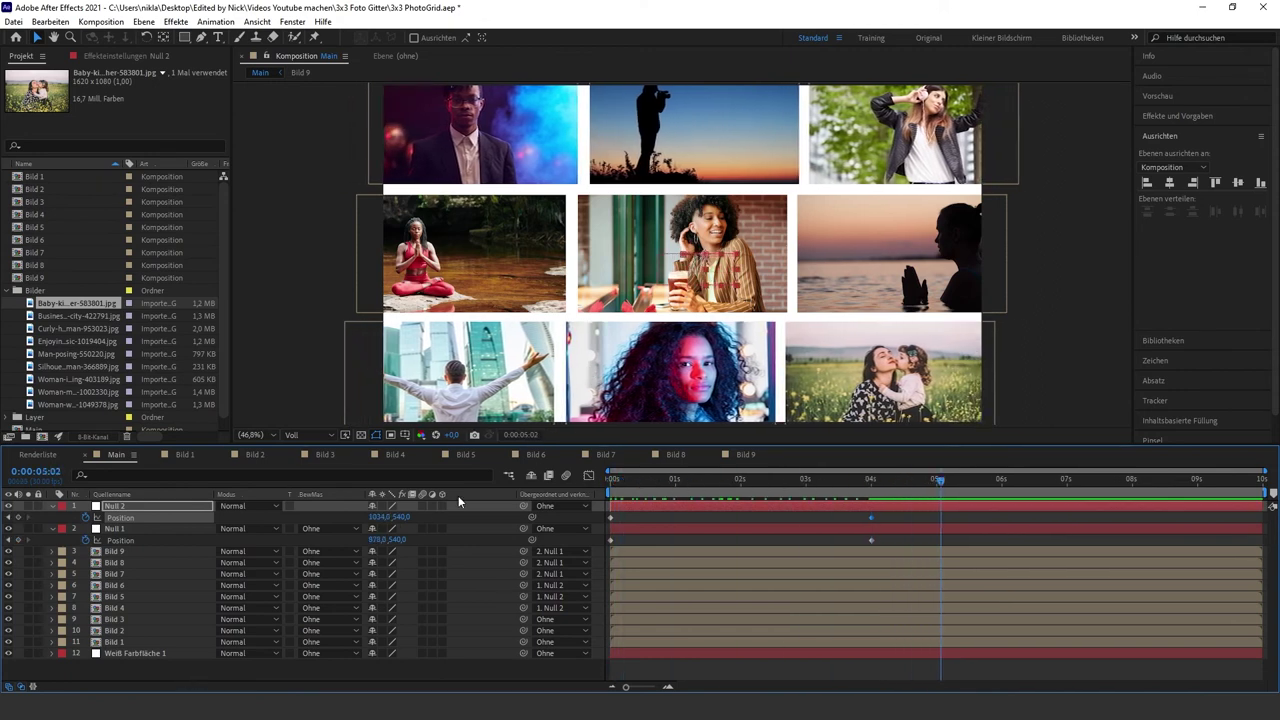
# Precompose all layers from Null 2 through Bild 1 into a composition named Gitter
pyautogui.click(160, 668)
pyautogui.click(137, 641)
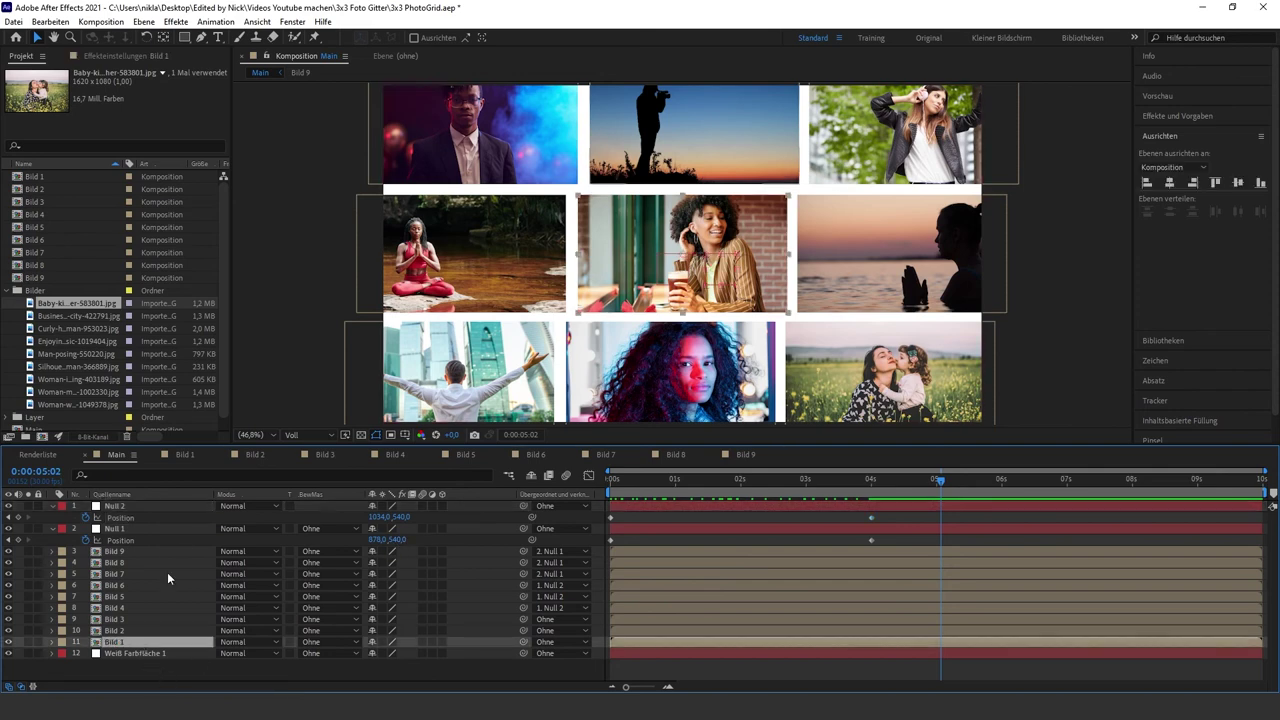
pyautogui.keyDown('shift'); pyautogui.click(157, 506); pyautogui.keyUp('shift')
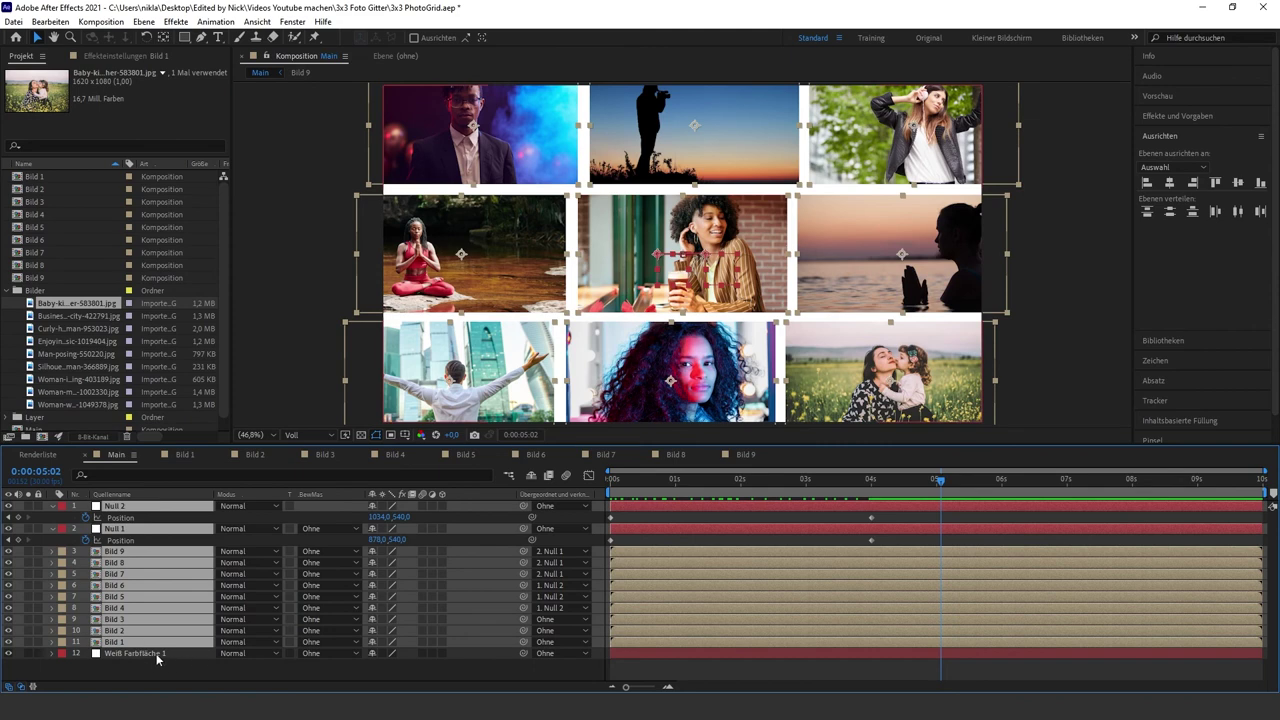
pyautogui.rightClick(139, 571)
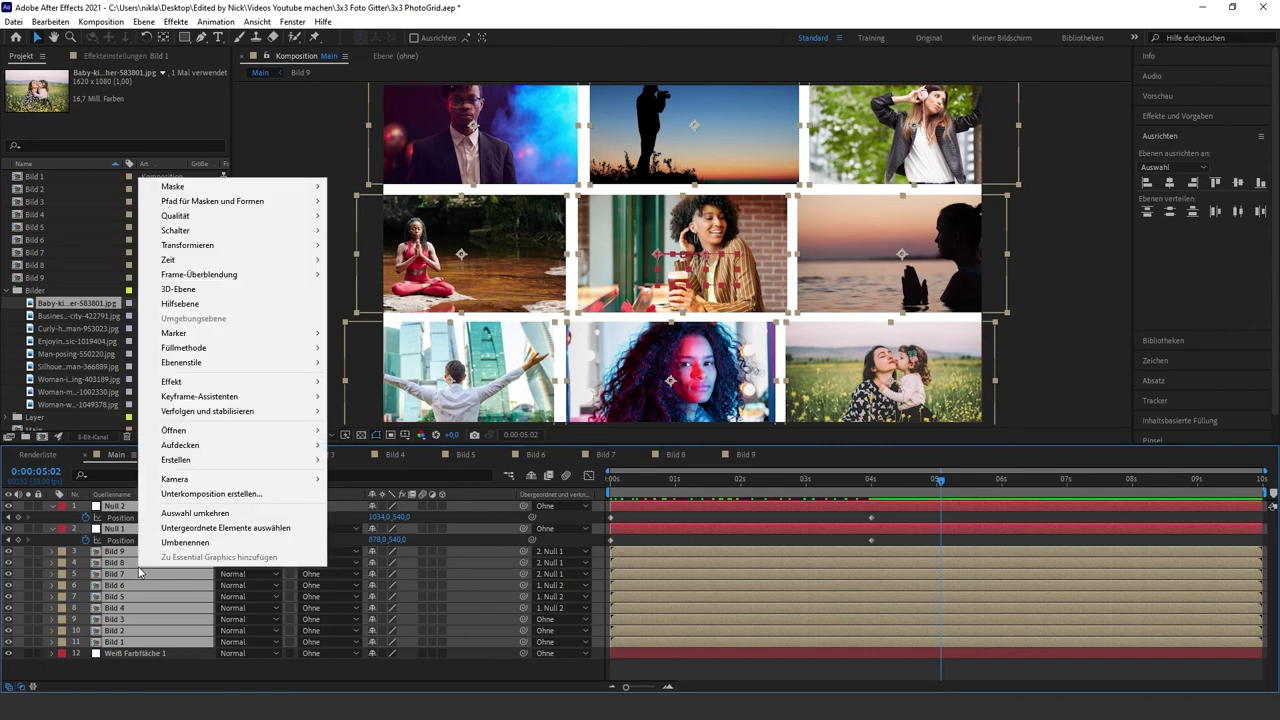
pyautogui.click(197, 497)
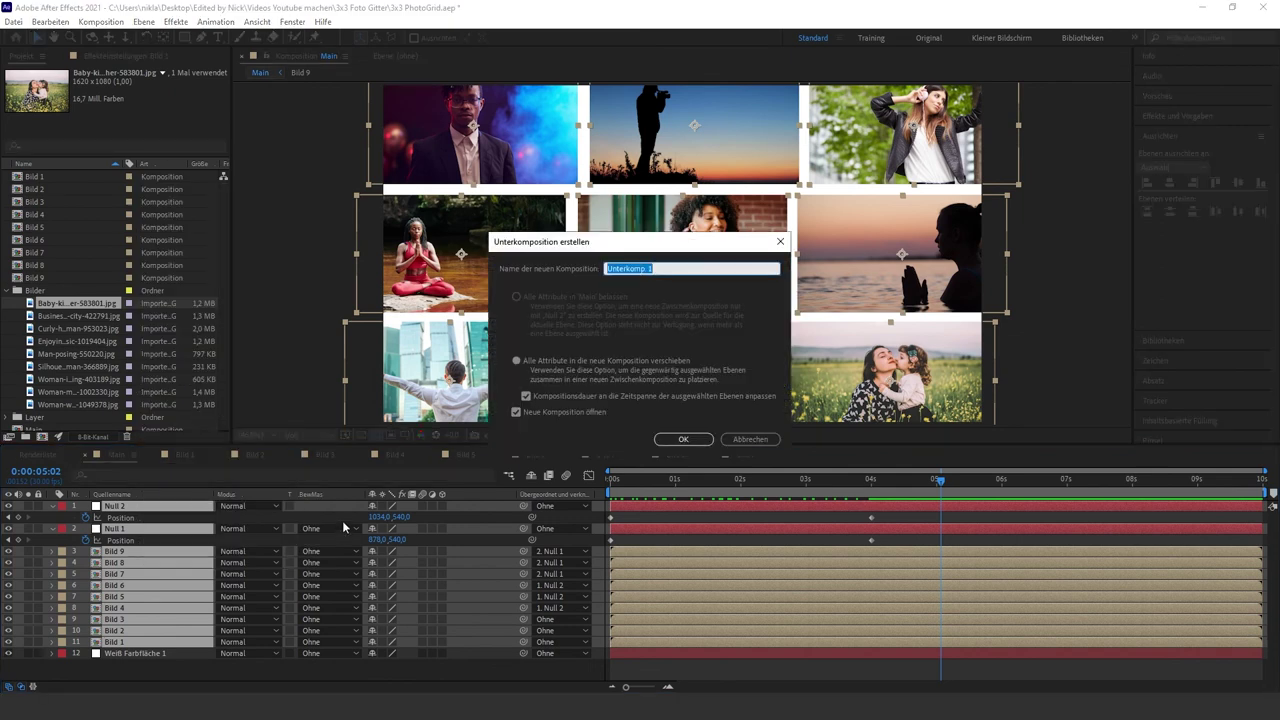
pyautogui.write('G')
pyautogui.press('Return')
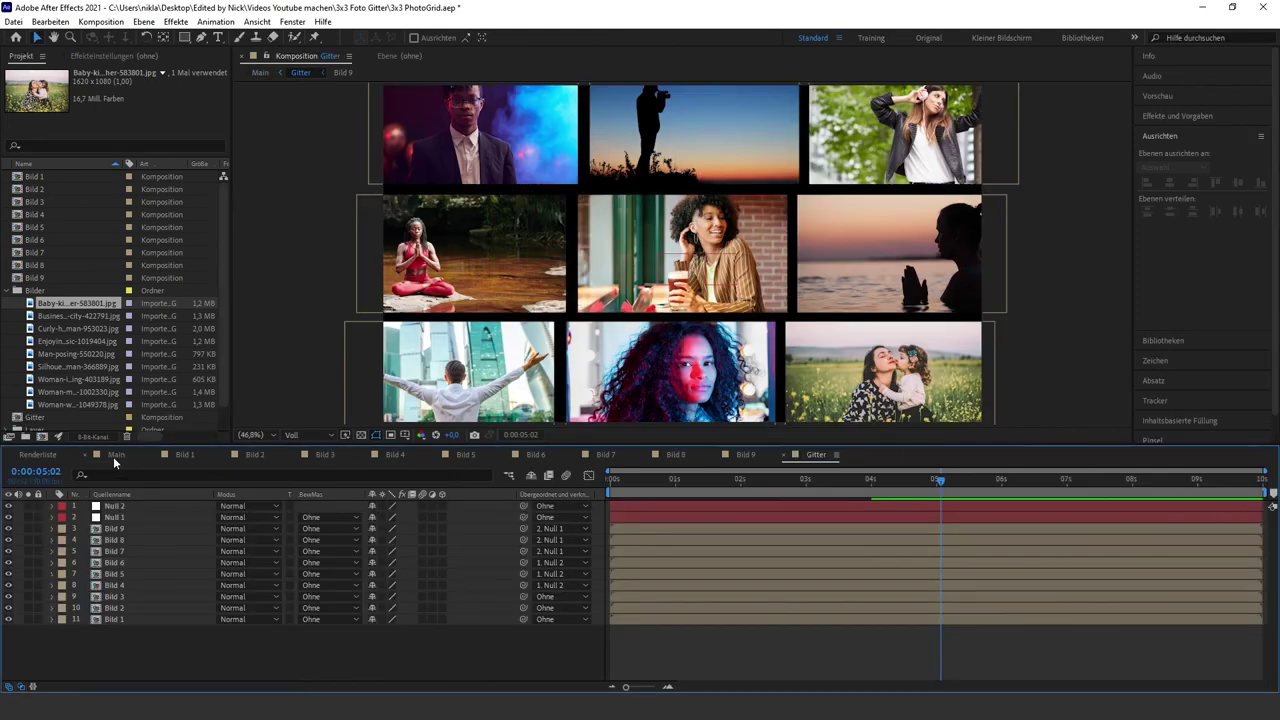
# In Main, scale Gitter from 100% at 0 s to 107% at 4 s, then preview
pyautogui.click(113, 455)
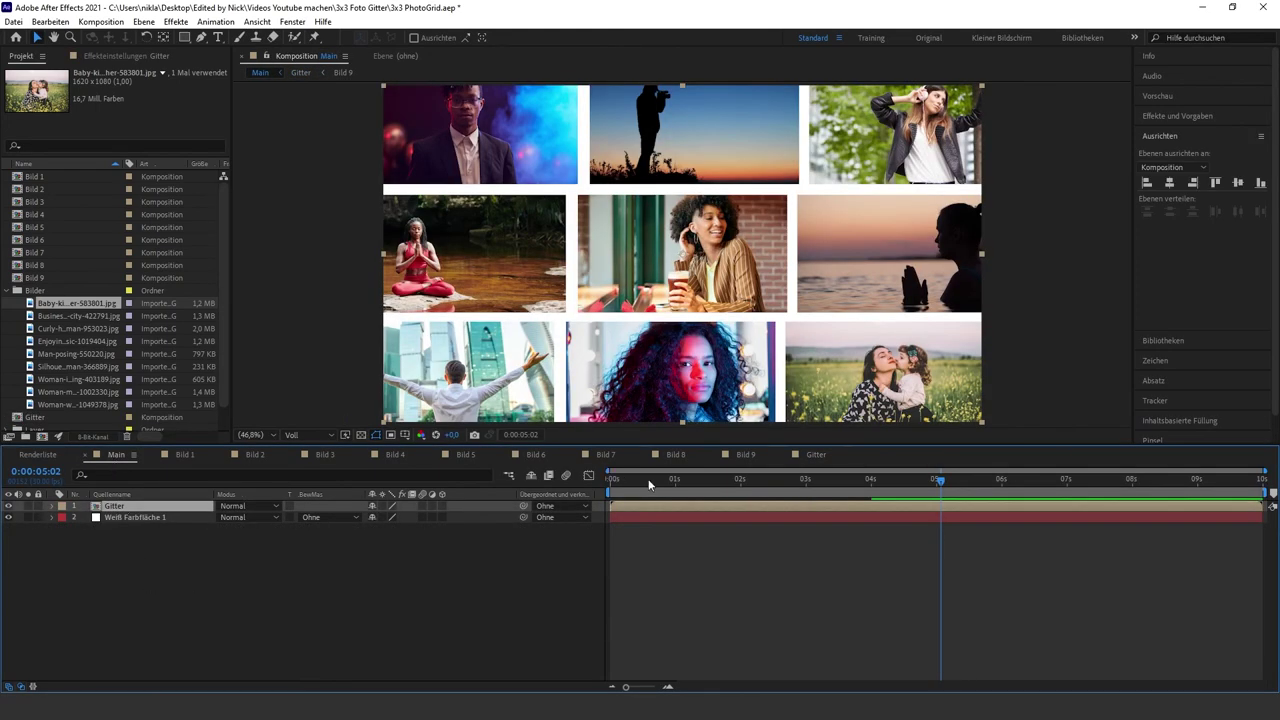
pyautogui.click(612, 481)
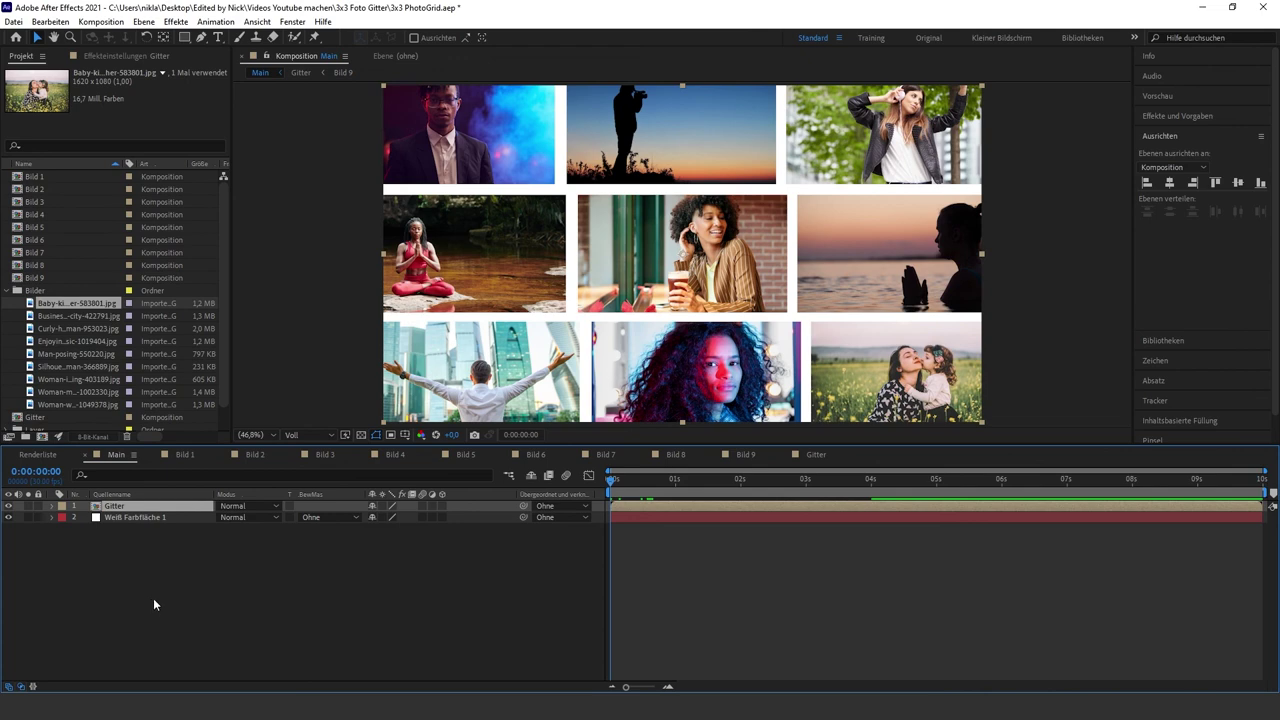
pyautogui.press('s')
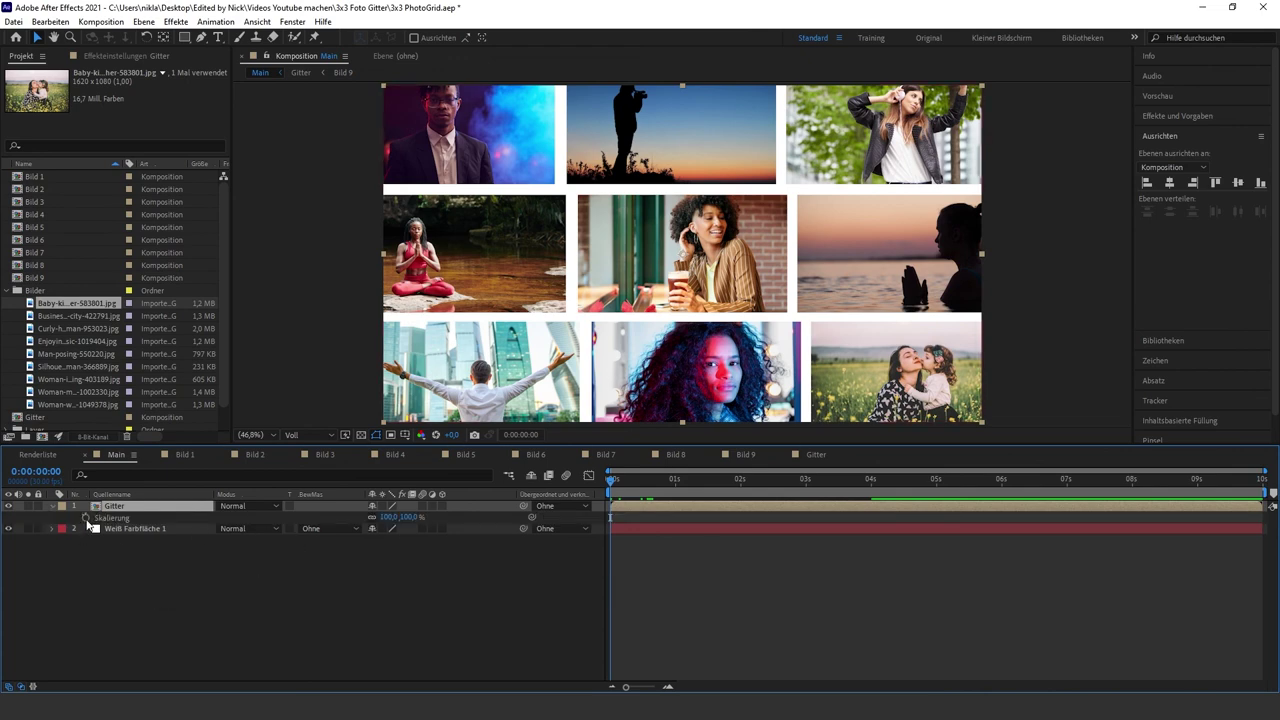
pyautogui.moveTo(745, 479); pyautogui.dragTo(871, 479)
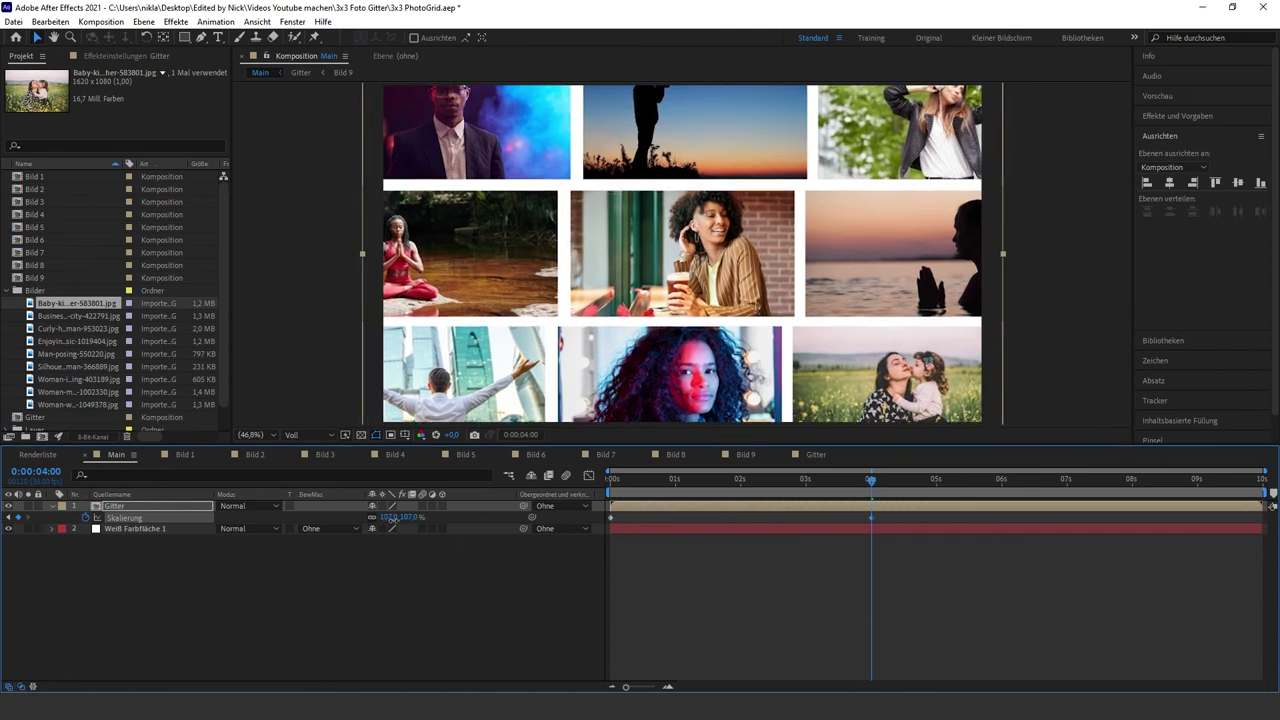
pyautogui.press('n')
pyautogui.press('Home')
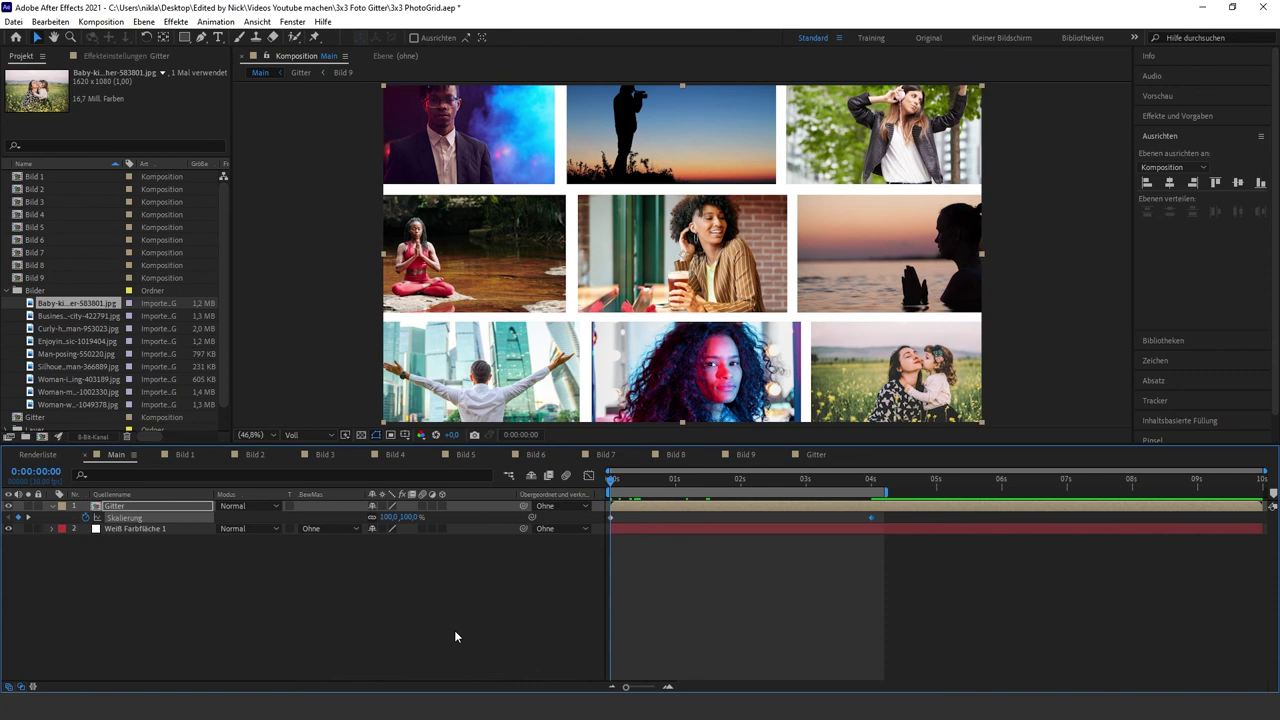
pyautogui.press('space')
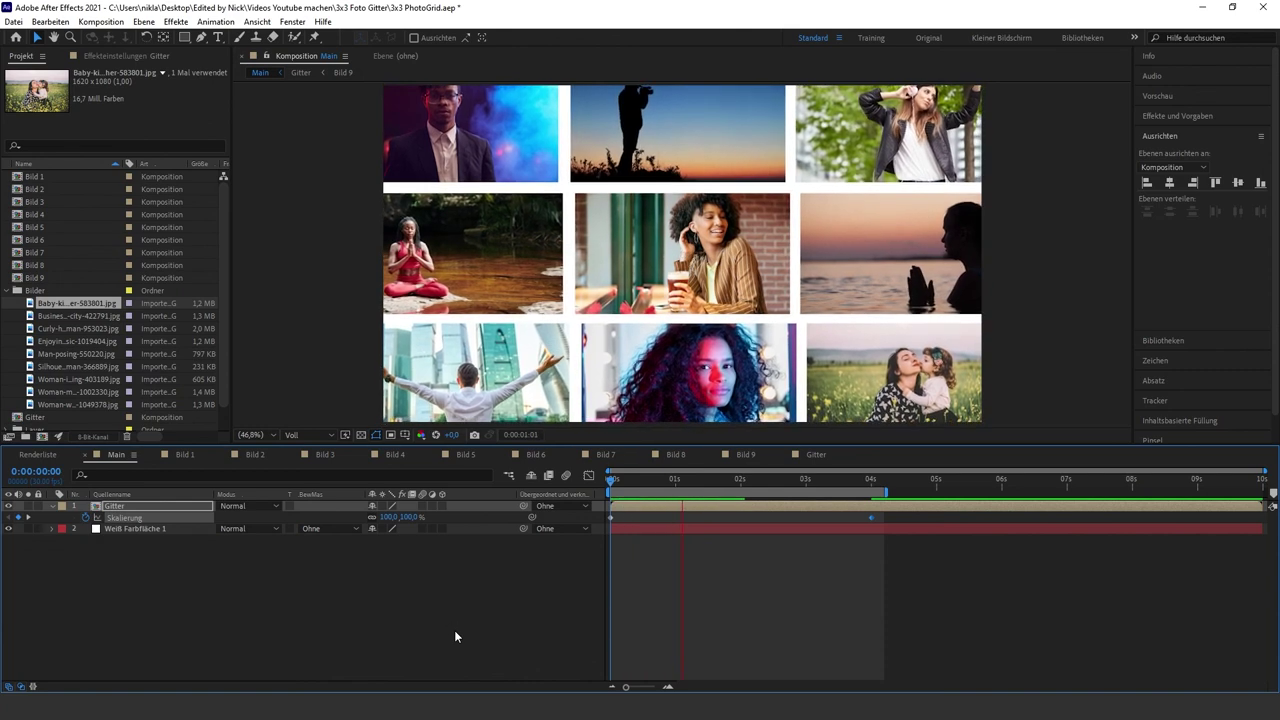